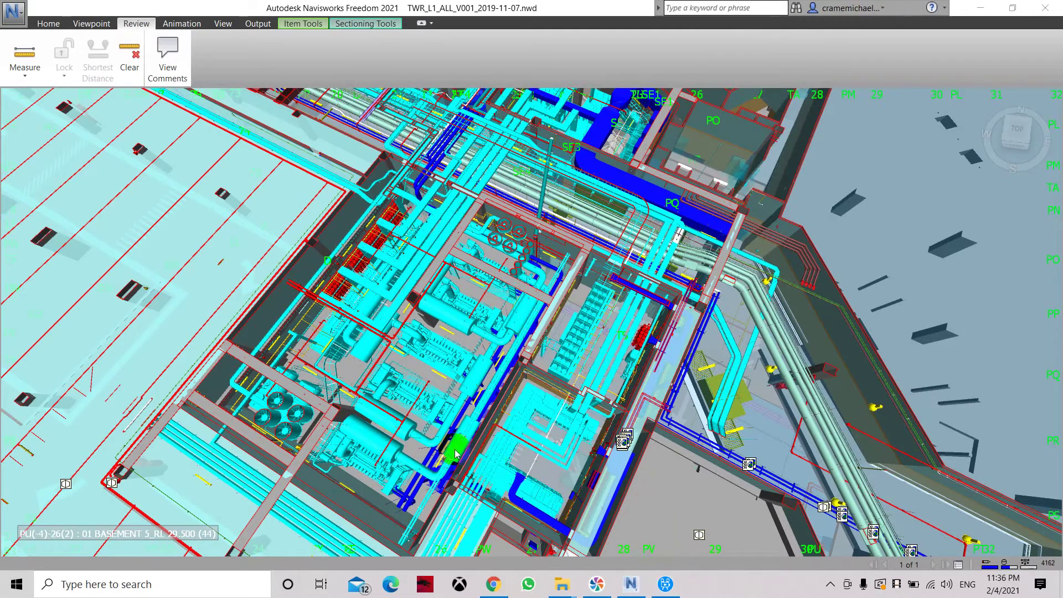
# Step: Turn cross-sectioning off and back on for the current viewpoint of the generator room
pyautogui.scroll(1, 430, 424)
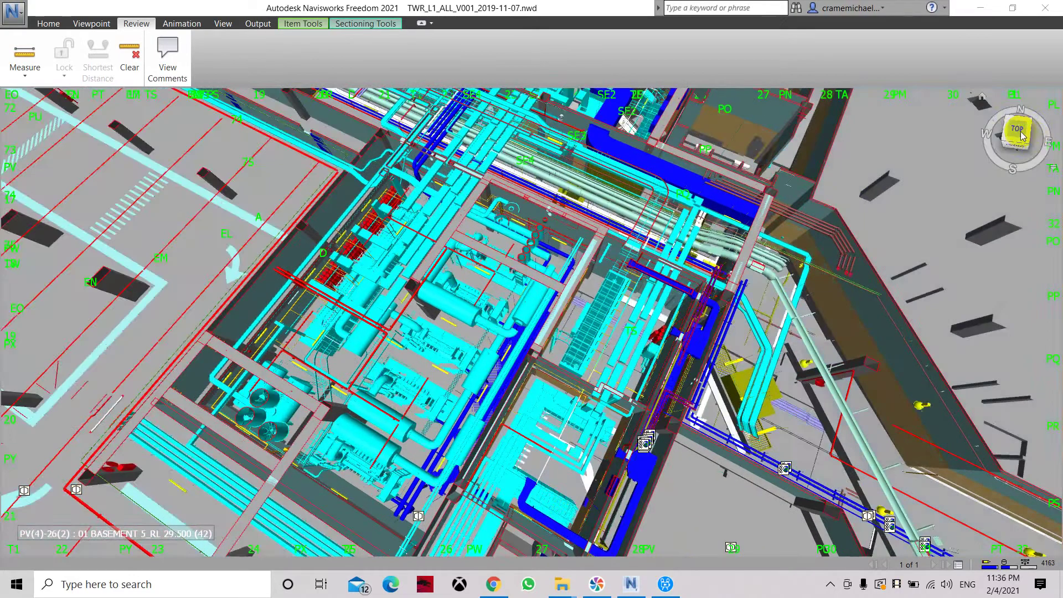
pyautogui.click(1012, 120)
pyautogui.moveTo(1012, 121); pyautogui.dragTo(1010, 112)
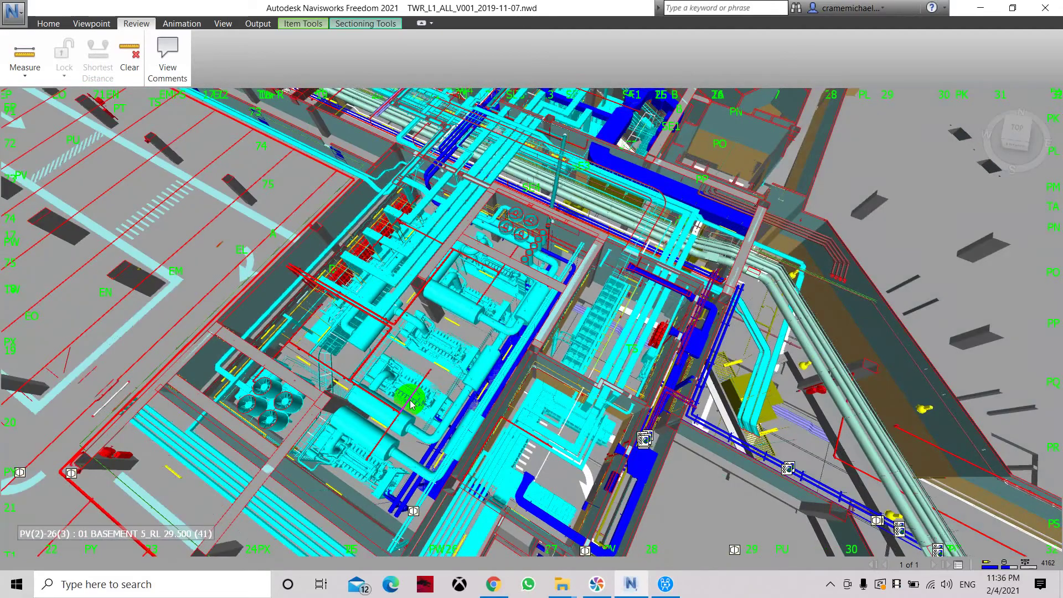
pyautogui.scroll(1, 409, 399)
pyautogui.scroll(3, 367, 400)
pyautogui.moveTo(367, 400); pyautogui.dragTo(383, 226, button='middle')
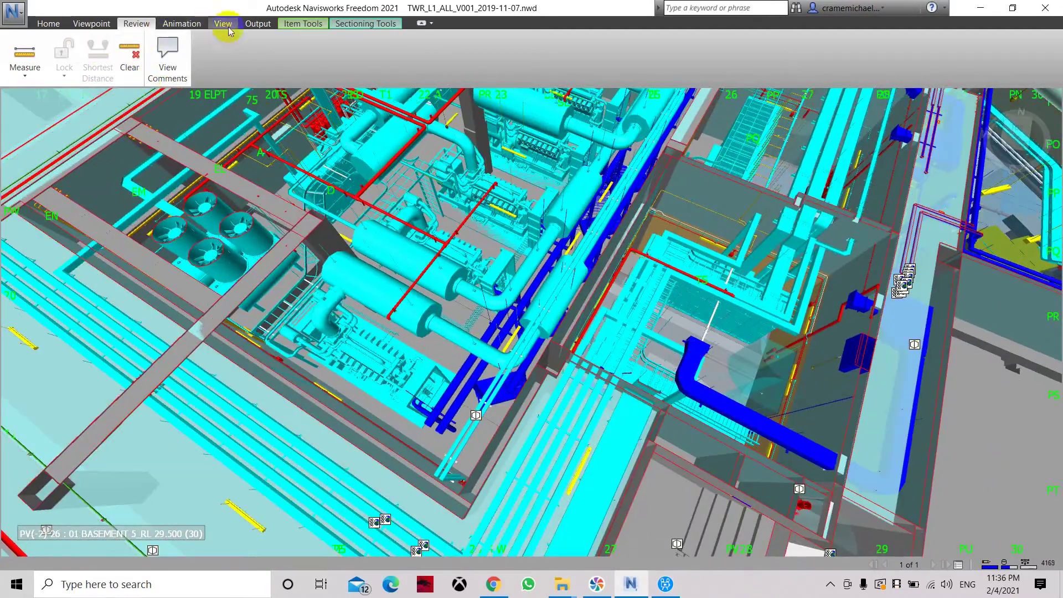
pyautogui.click(104, 25)
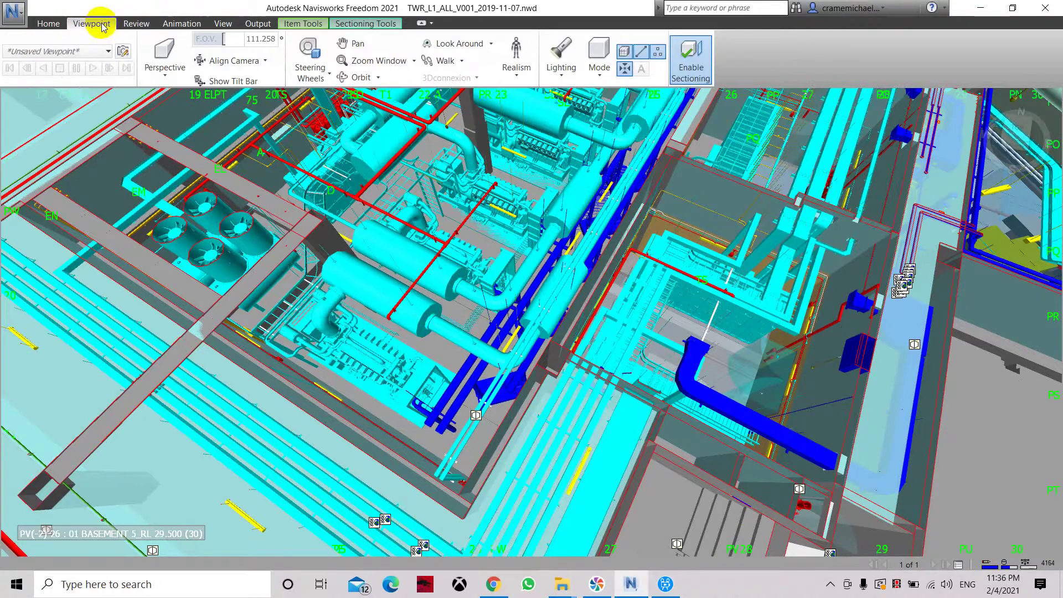
pyautogui.click(692, 71)
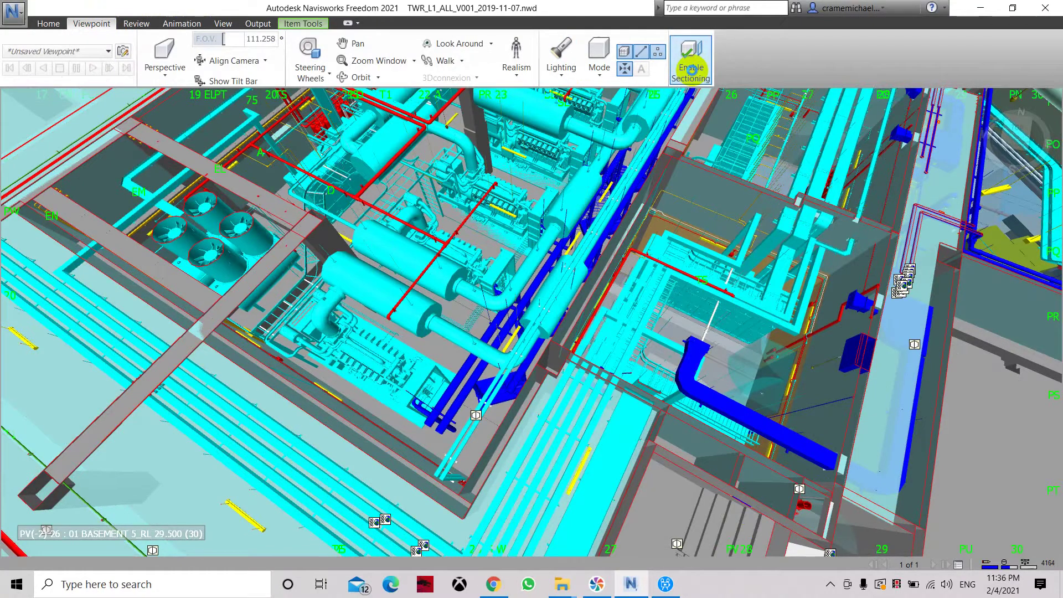
pyautogui.click(692, 71)
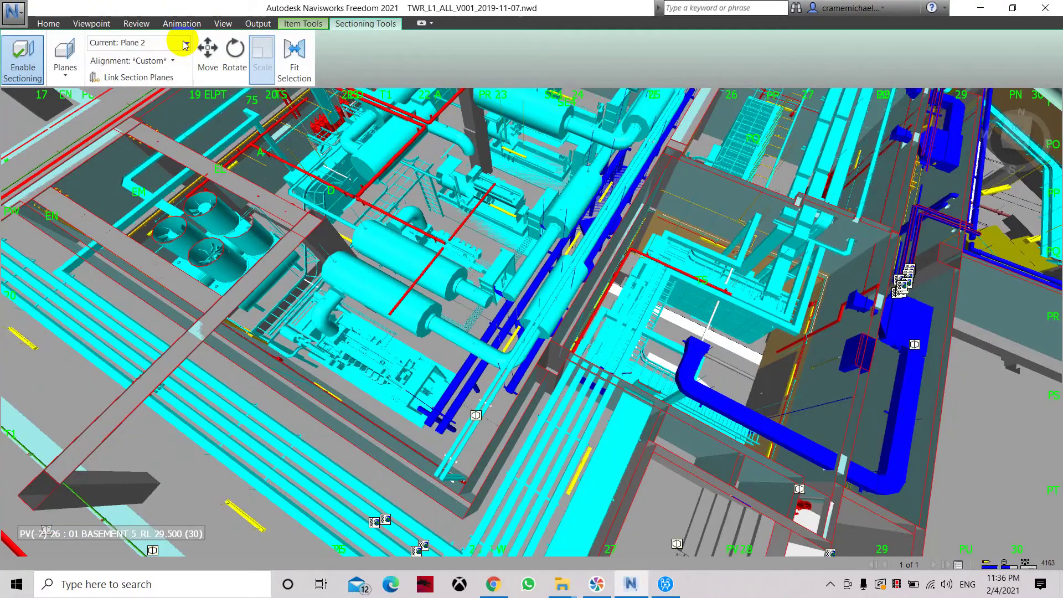
# Step: Make Plane 1 the current section plane and activate its Move gizmo
pyautogui.click(184, 42)
pyautogui.click(149, 61)
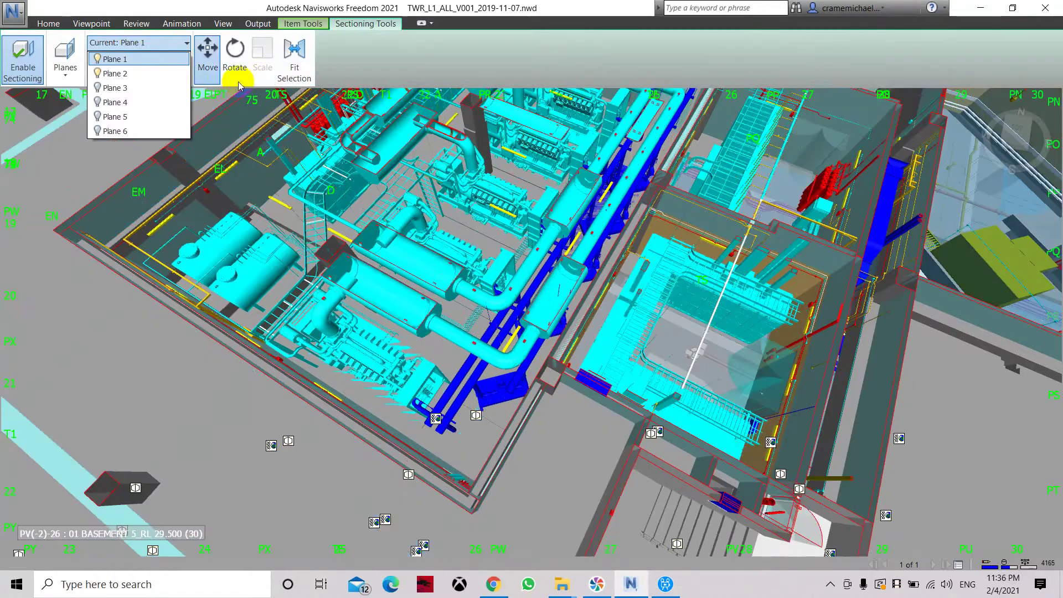
pyautogui.click(214, 67)
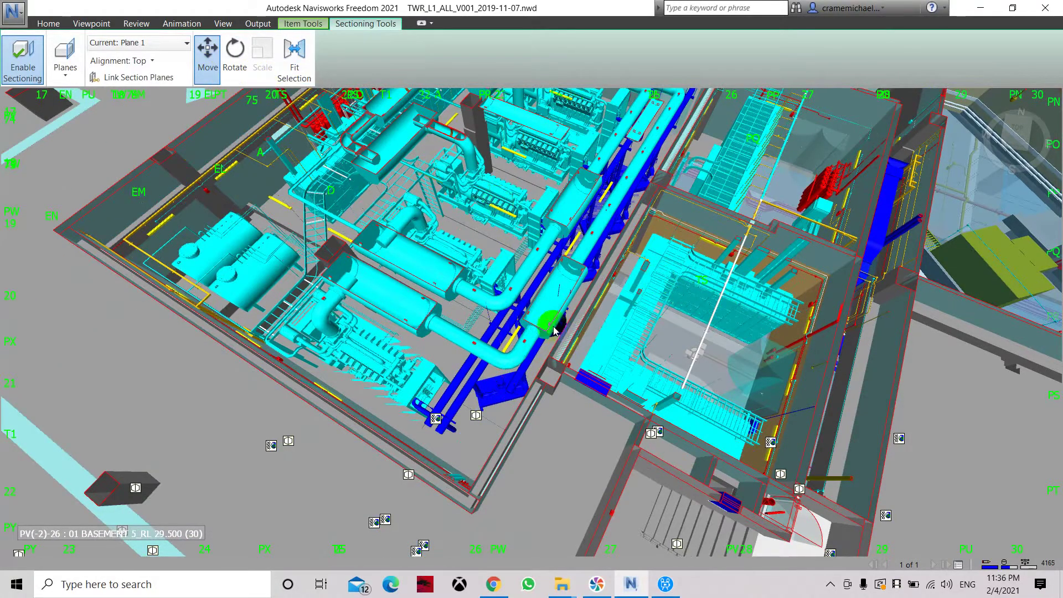
pyautogui.scroll(-1, 609, 344)
pyautogui.moveTo(692, 307); pyautogui.dragTo(443, 199, button='middle')
pyautogui.click(207, 64)
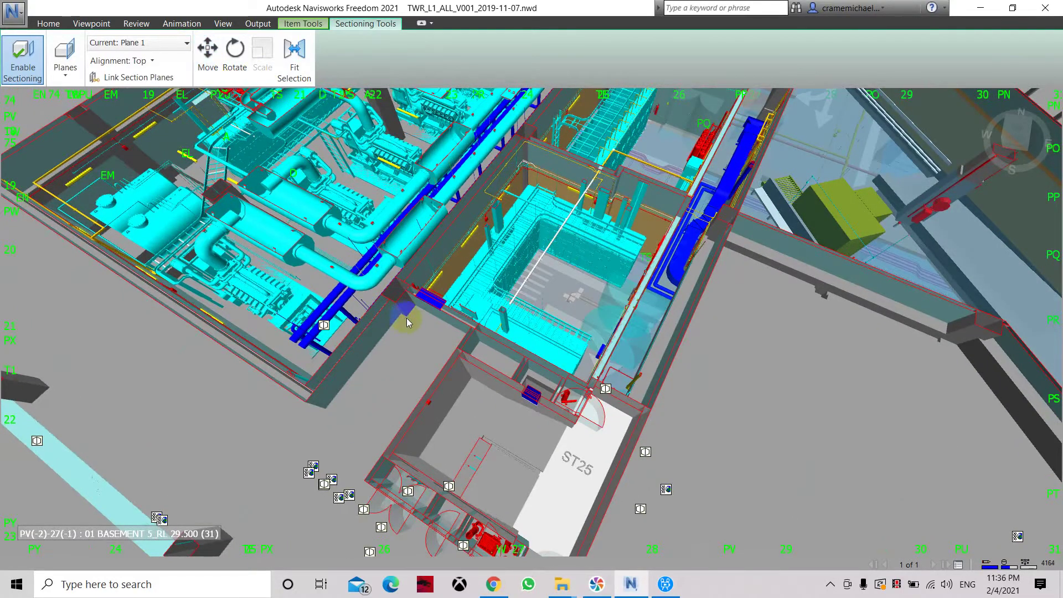
pyautogui.scroll(3, 311, 269)
pyautogui.click(208, 50)
pyautogui.scroll(-3, 265, 194)
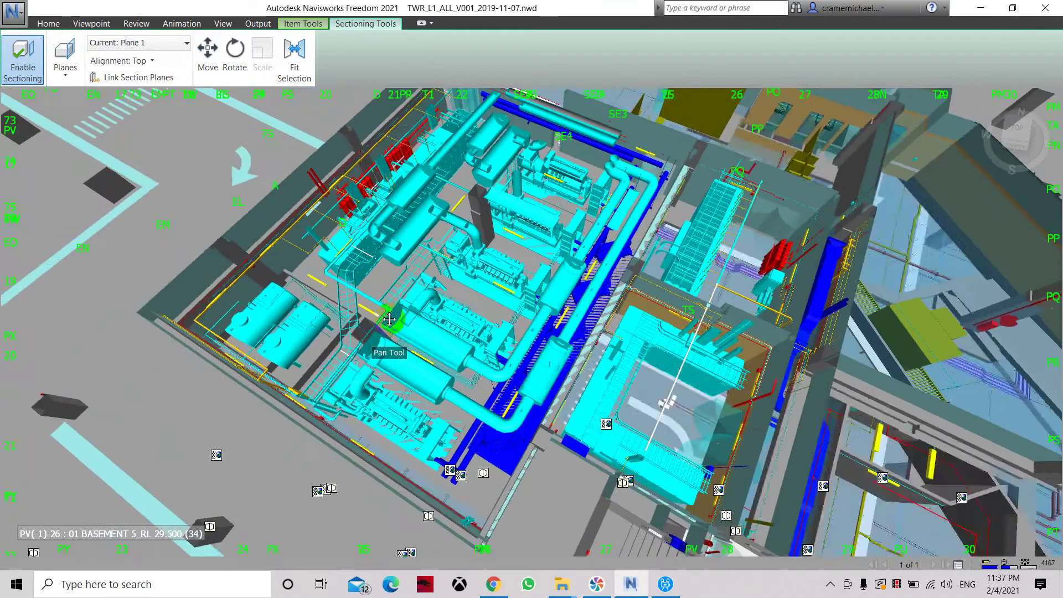
pyautogui.click(207, 50)
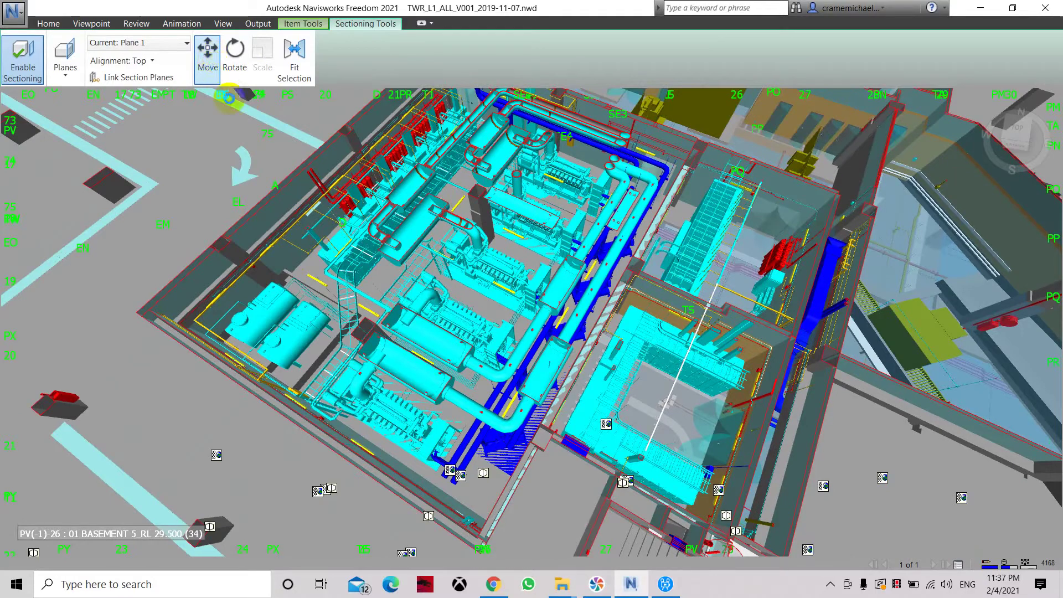
# Step: Align section Plane 1 to the Right of the model
pyautogui.scroll(-2, 333, 263)
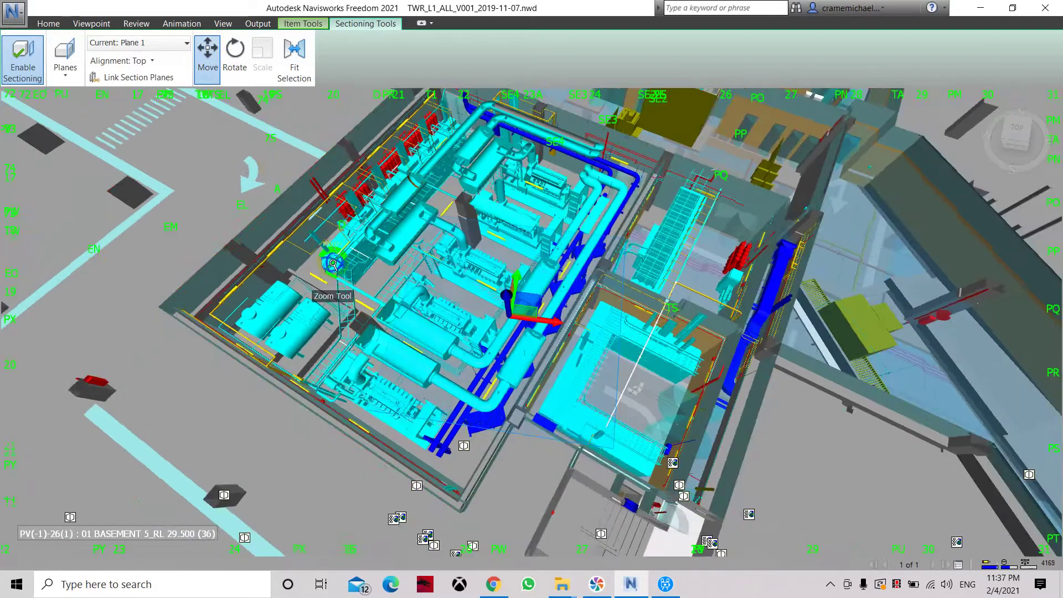
pyautogui.scroll(-1, 333, 263)
pyautogui.scroll(-1, 539, 297)
pyautogui.moveTo(624, 284); pyautogui.dragTo(599, 231, button='middle')
pyautogui.scroll(-3, 600, 232)
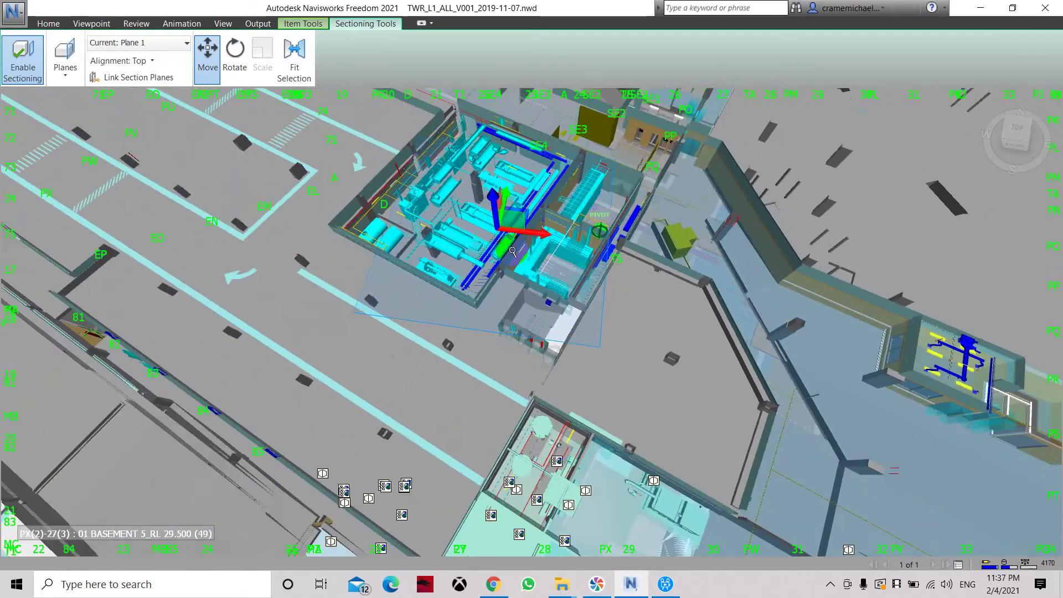
pyautogui.scroll(3, 512, 250)
pyautogui.scroll(2, 488, 249)
pyautogui.scroll(1, 477, 189)
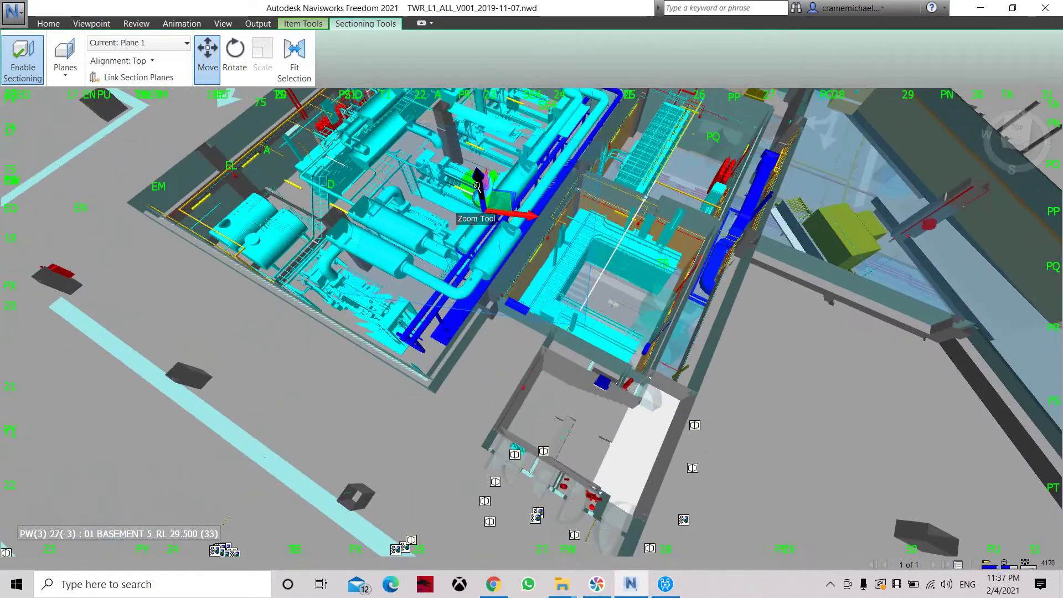
pyautogui.click(138, 59)
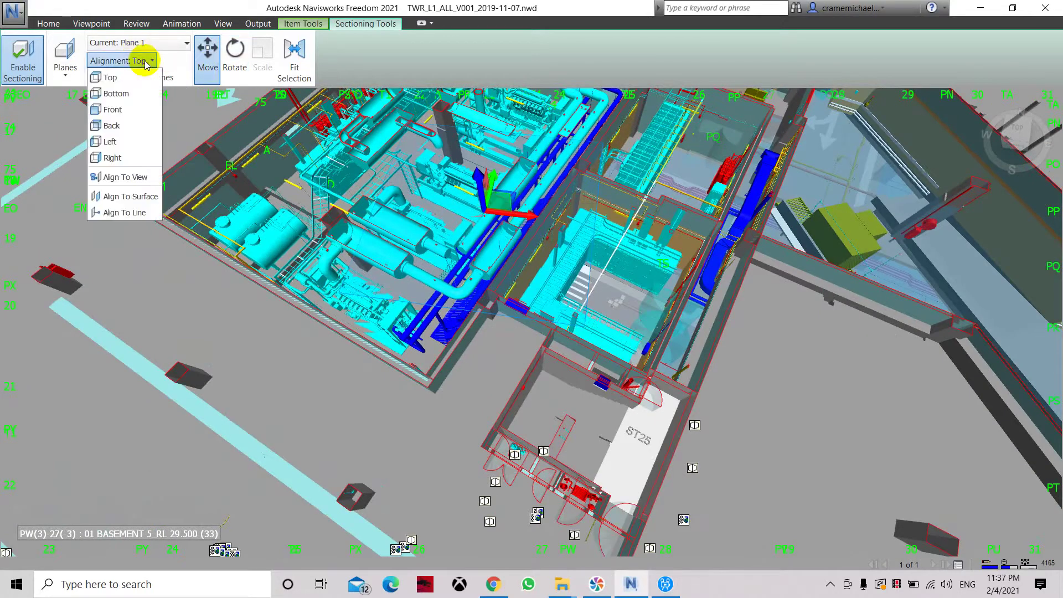
pyautogui.click(132, 156)
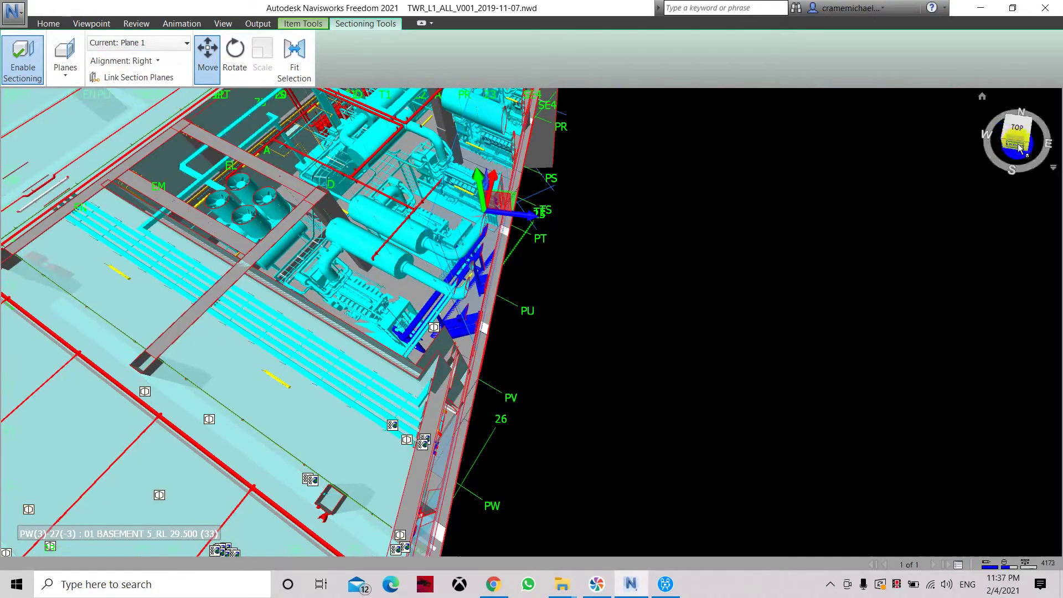
# Step: Hide the grid in the sectioned model
pyautogui.moveTo(1018, 144); pyautogui.dragTo(856, 128)
pyautogui.moveTo(1019, 138); pyautogui.dragTo(1000, 115)
pyautogui.moveTo(495, 170); pyautogui.dragTo(346, 263)
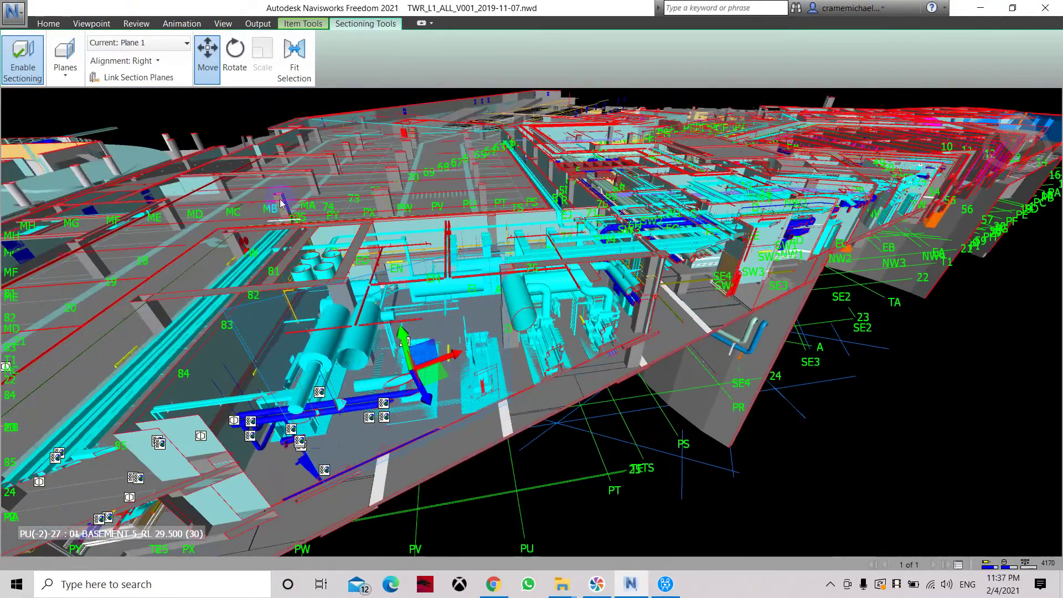
pyautogui.click(55, 24)
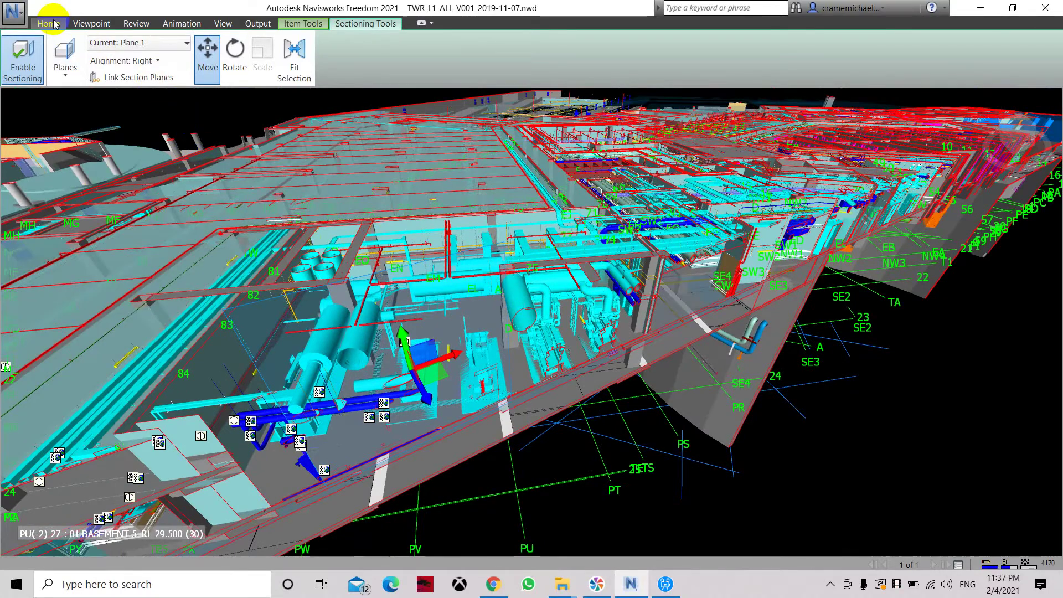
pyautogui.click(223, 23)
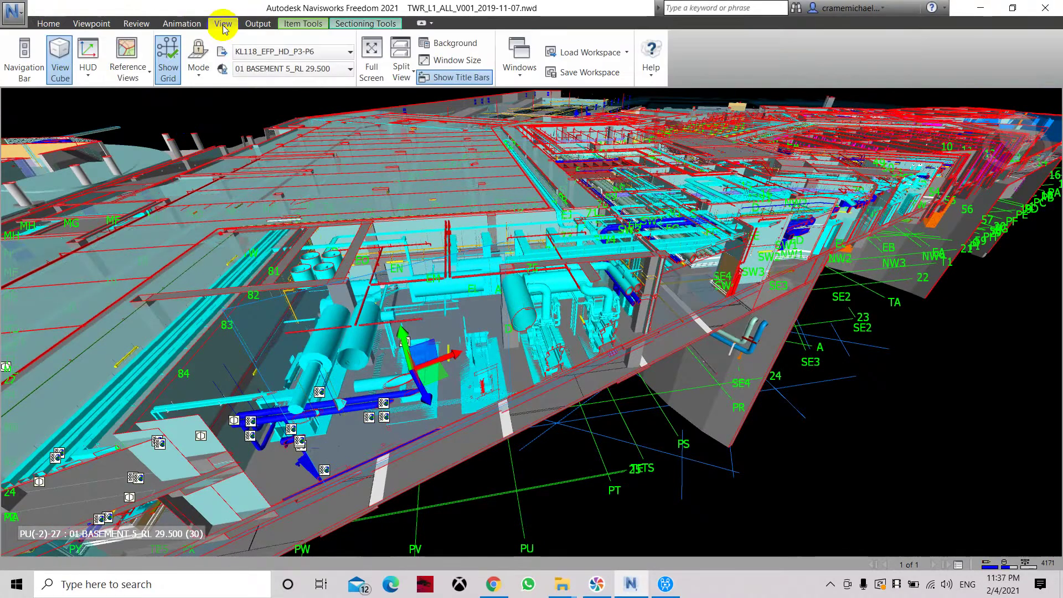
pyautogui.click(169, 57)
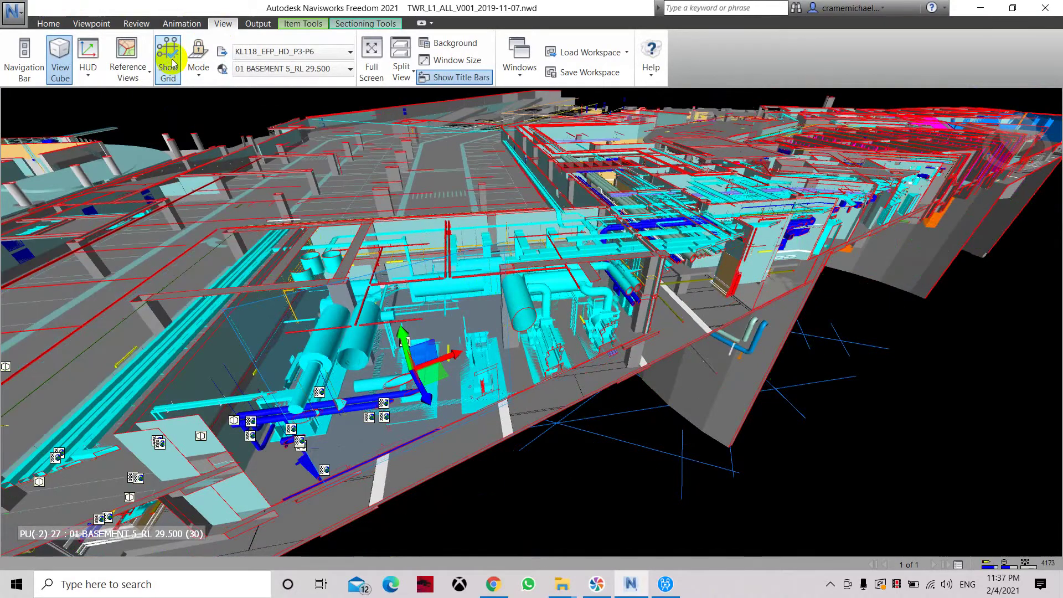
# Step: Measure point to point from the generator room floor up to the underside of the large cyan cylinder by the column
pyautogui.scroll(5, 533, 258)
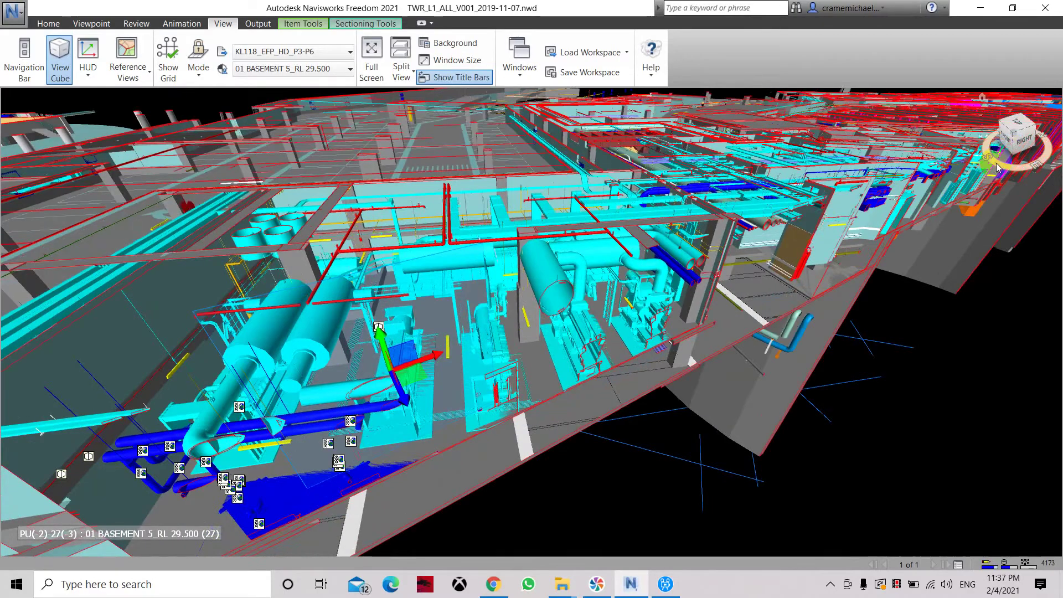
pyautogui.moveTo(1016, 138); pyautogui.dragTo(973, 138)
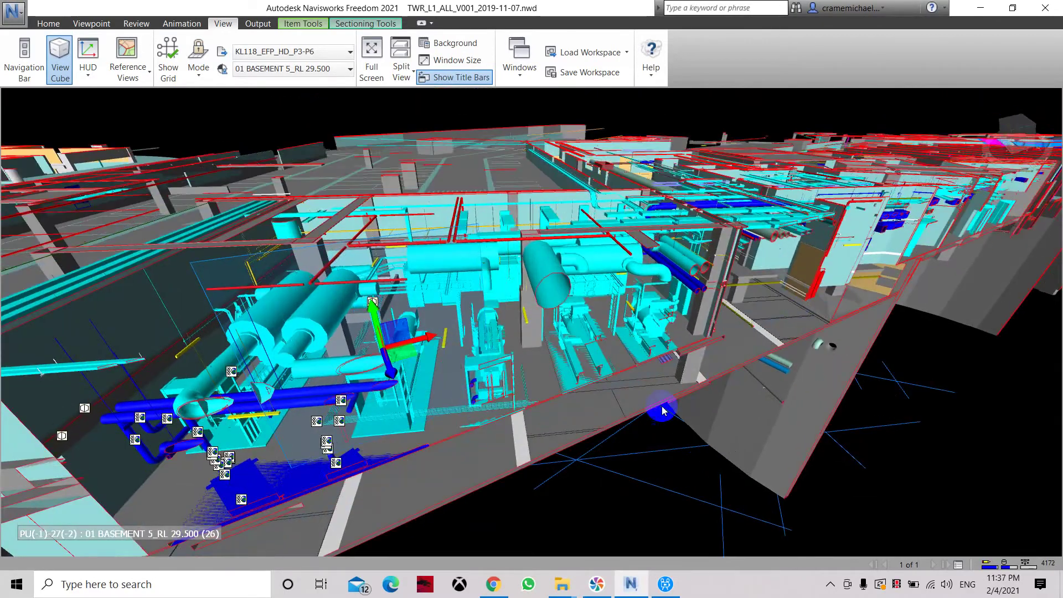
pyautogui.scroll(3, 660, 406)
pyautogui.click(137, 22)
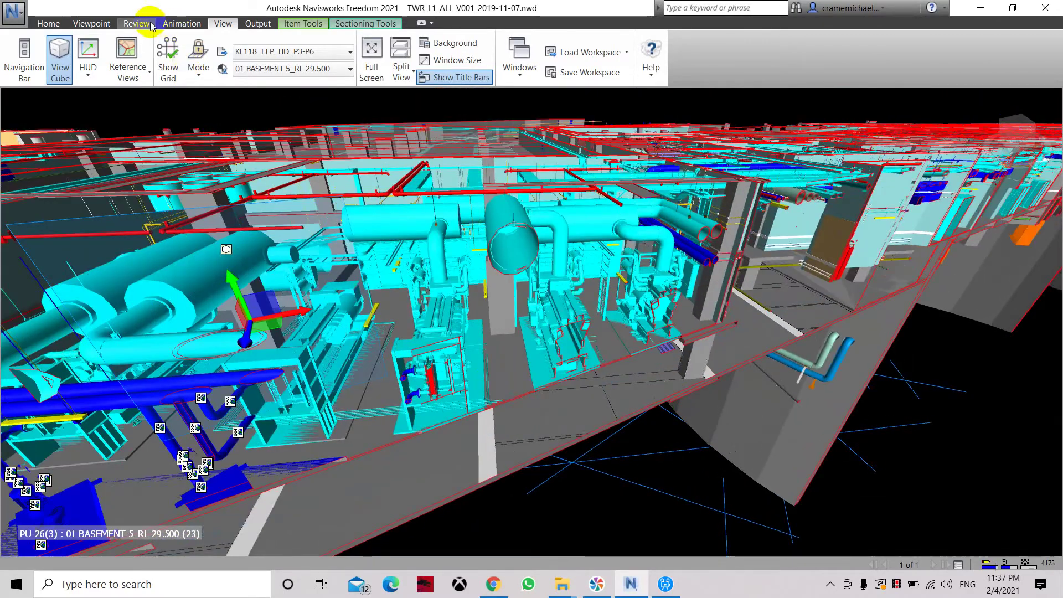
pyautogui.click(27, 78)
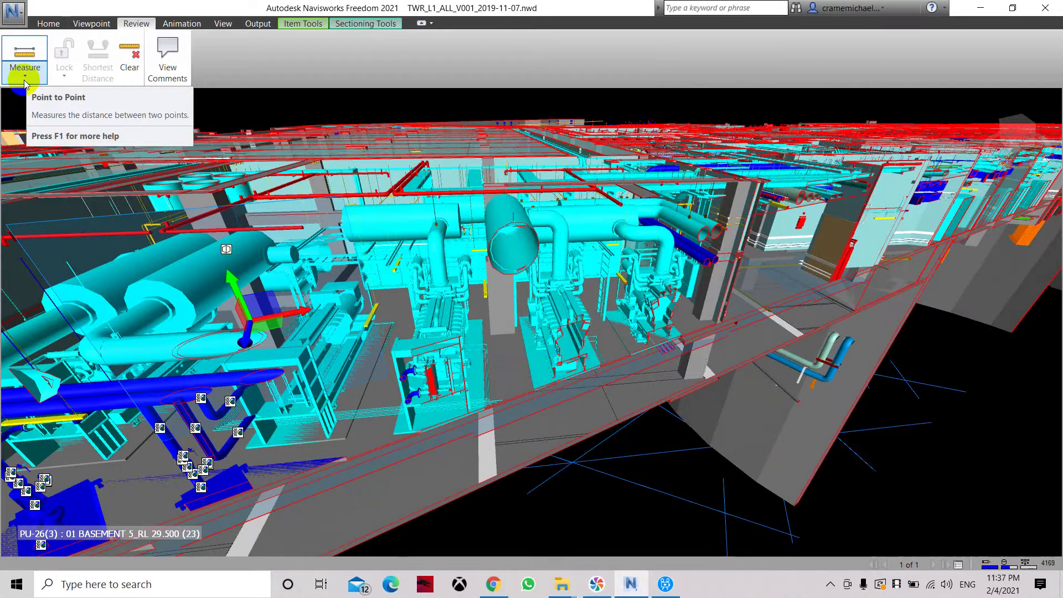
pyautogui.click(24, 80)
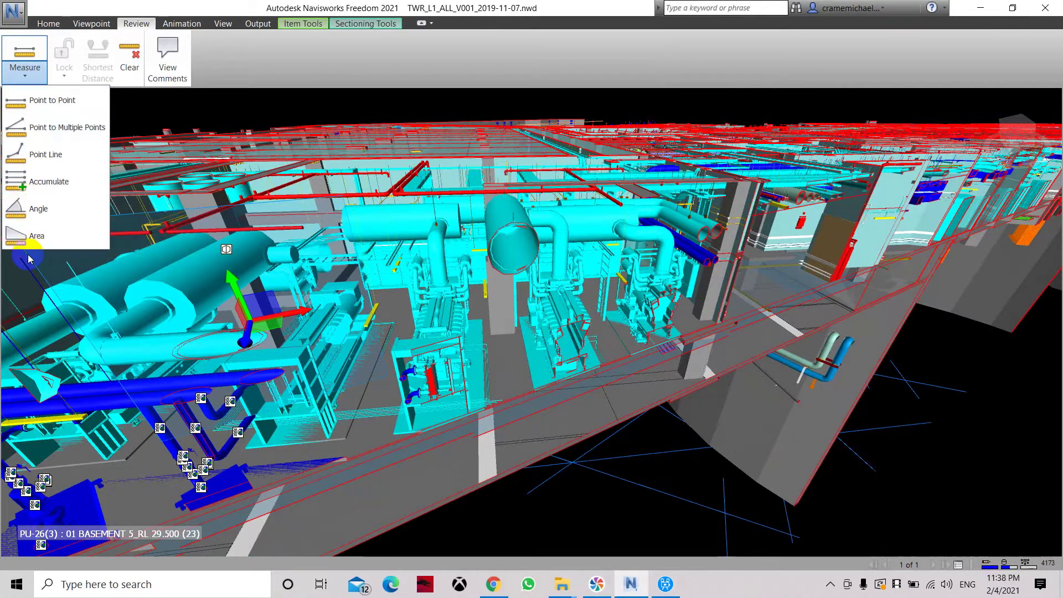
pyautogui.click(51, 100)
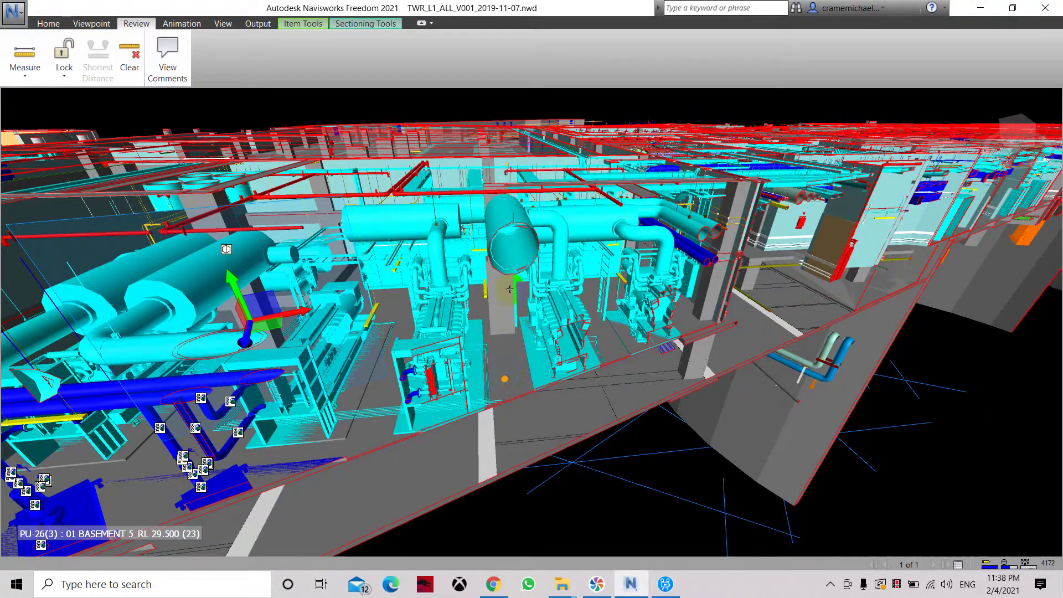
pyautogui.click(507, 271)
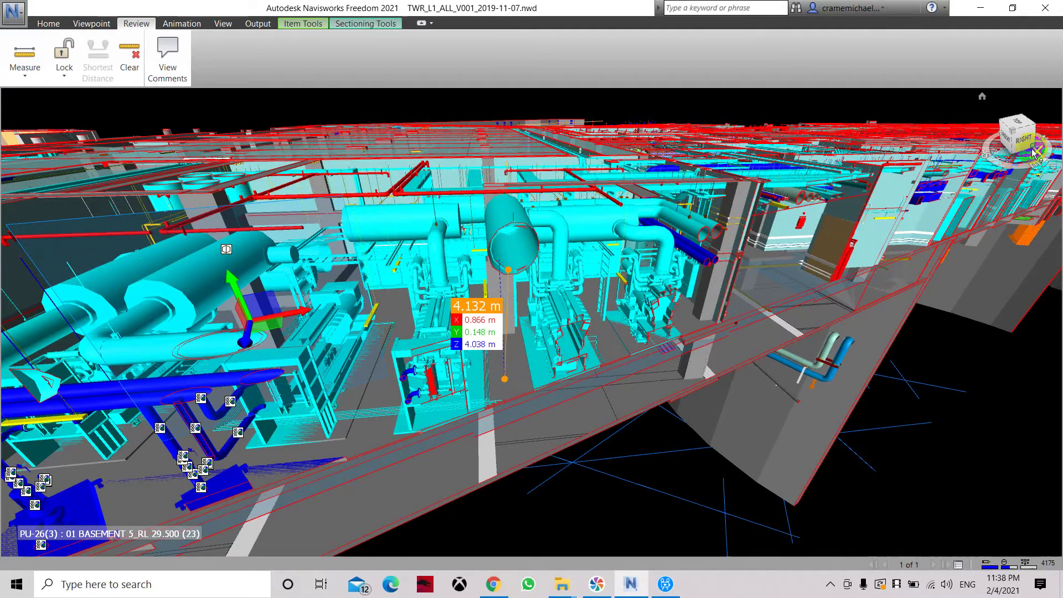
# Step: Start another point-to-point measurement from the large cylinder's underside down toward the floor beside the column
pyautogui.moveTo(1018, 149); pyautogui.dragTo(999, 136)
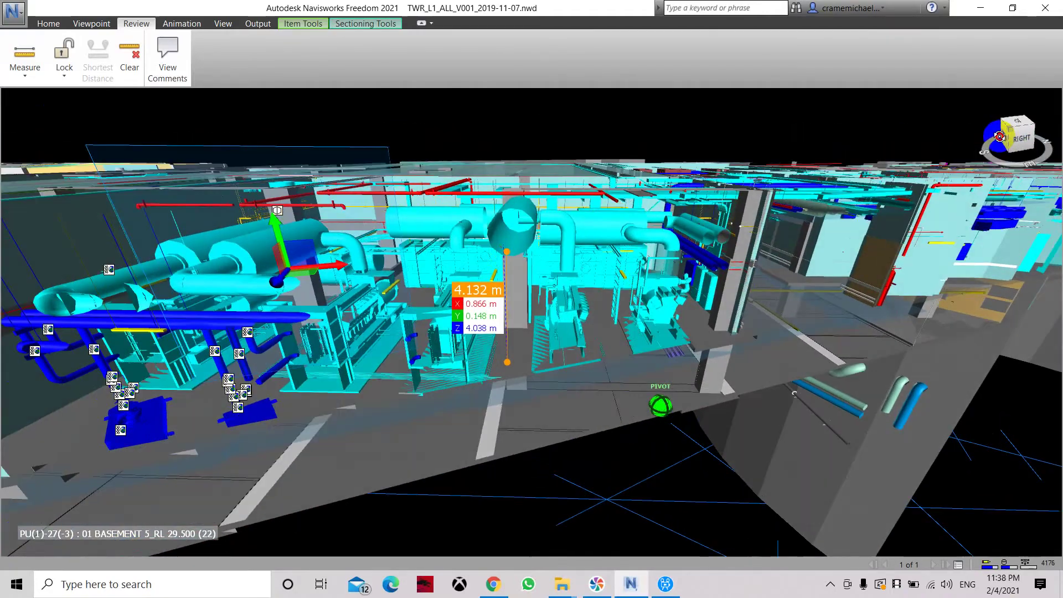
pyautogui.scroll(3, 219, 427)
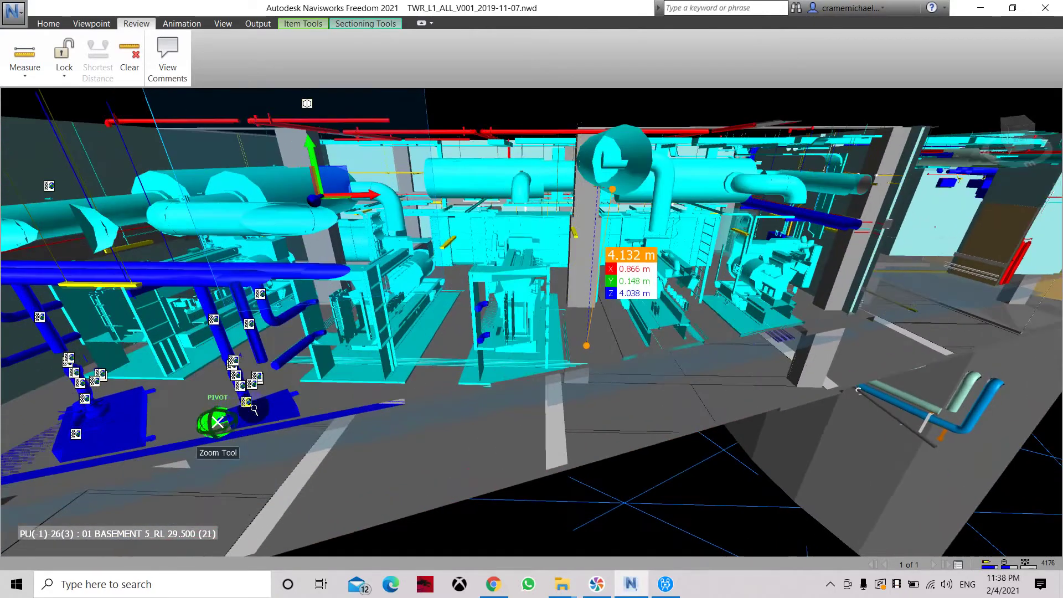
pyautogui.moveTo(1019, 142); pyautogui.dragTo(1021, 127)
pyautogui.scroll(5, 670, 308)
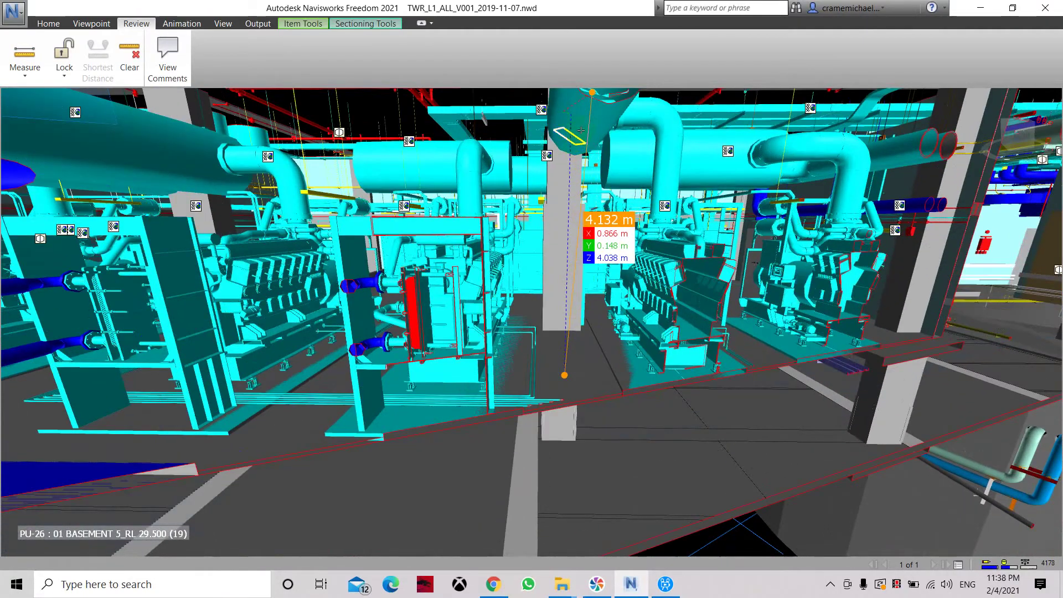
pyautogui.click(581, 129)
pyautogui.click(580, 336)
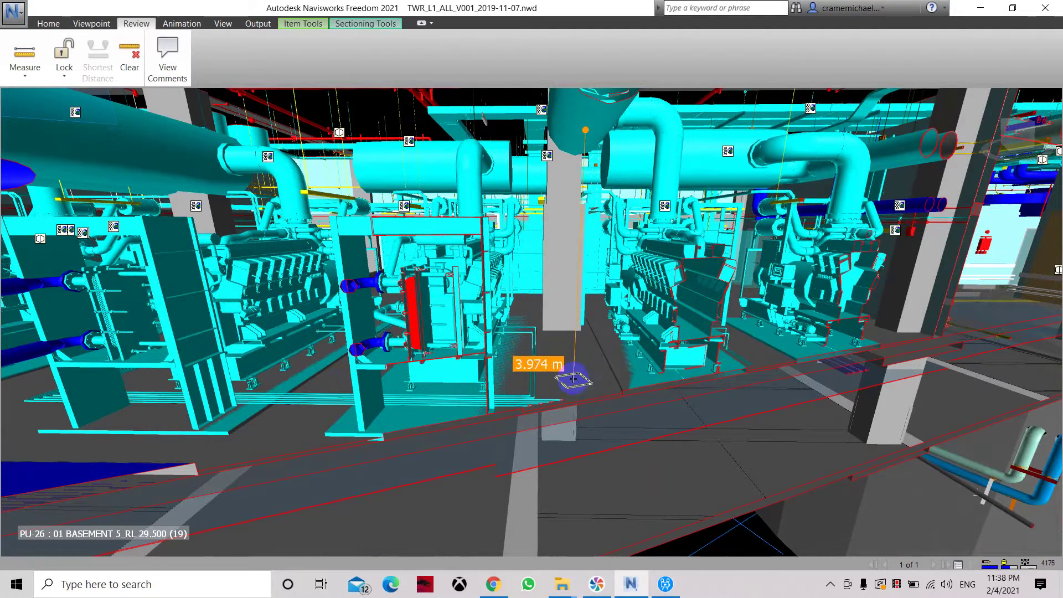
pyautogui.moveTo(573, 379); pyautogui.dragTo(574, 367)
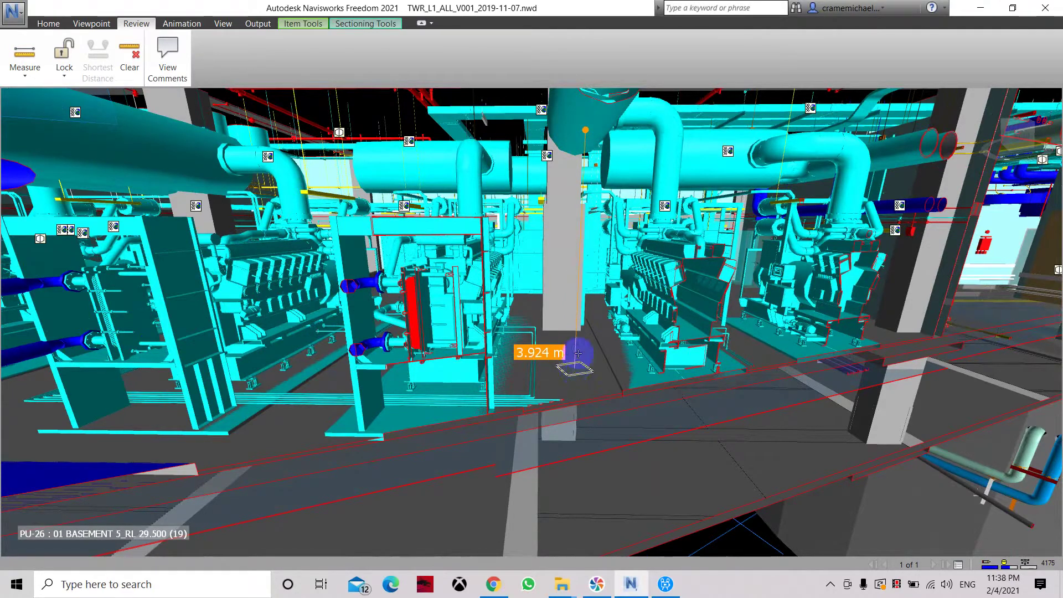
# Step: Try a Y-axis lock, switch to the Z-axis lock, and measure vertically from the large cylinder's underside to the floor
pyautogui.click(65, 77)
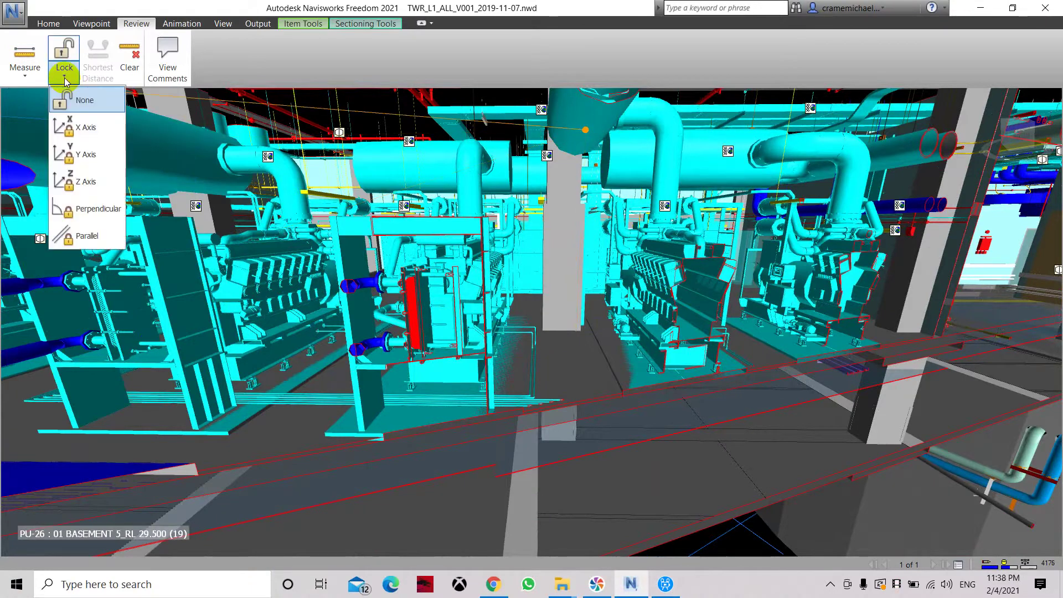
pyautogui.click(77, 160)
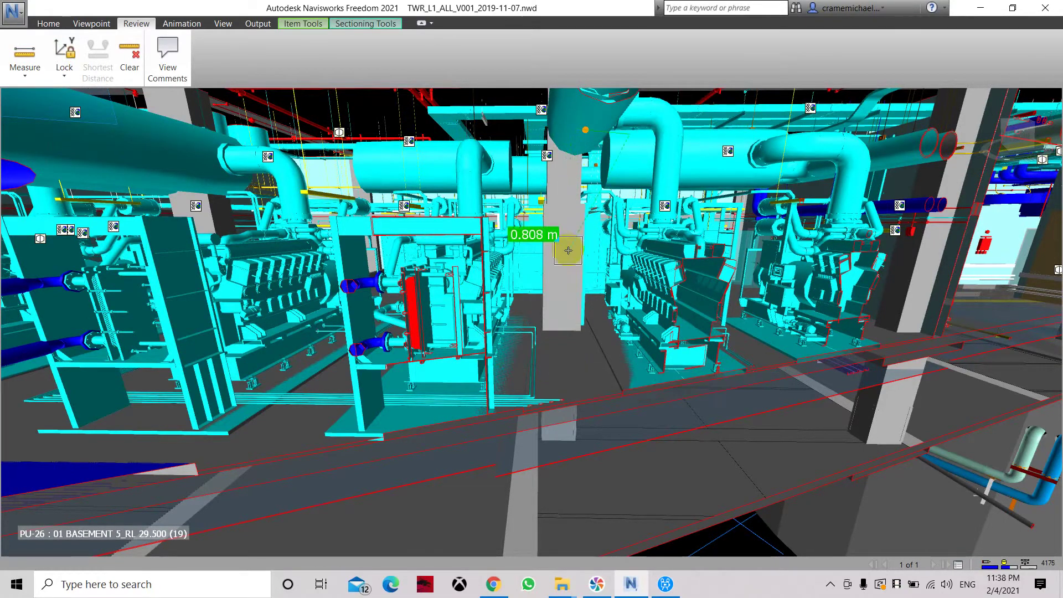
pyautogui.click(64, 66)
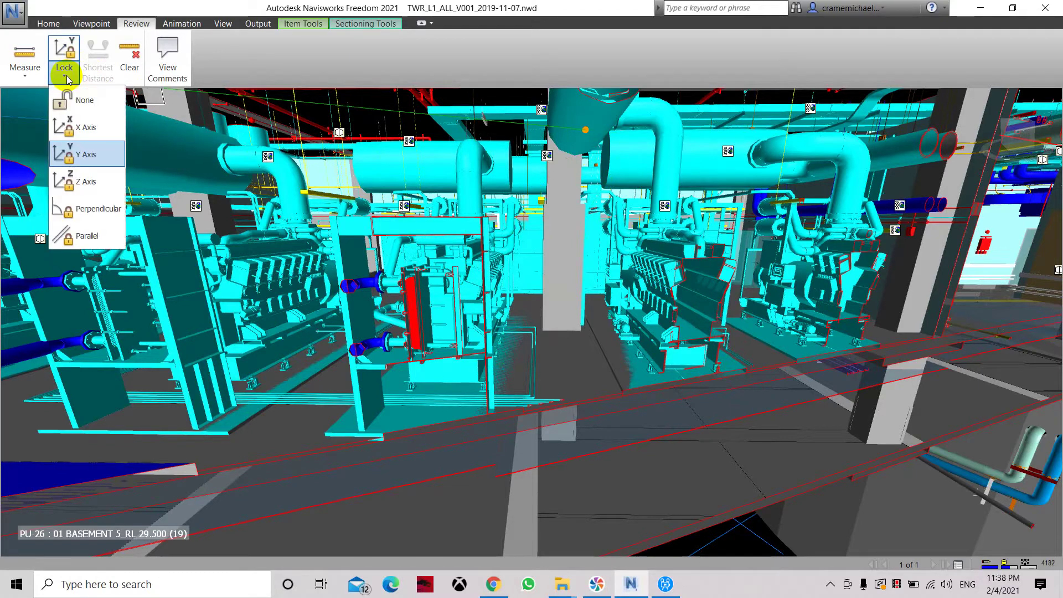
pyautogui.click(83, 182)
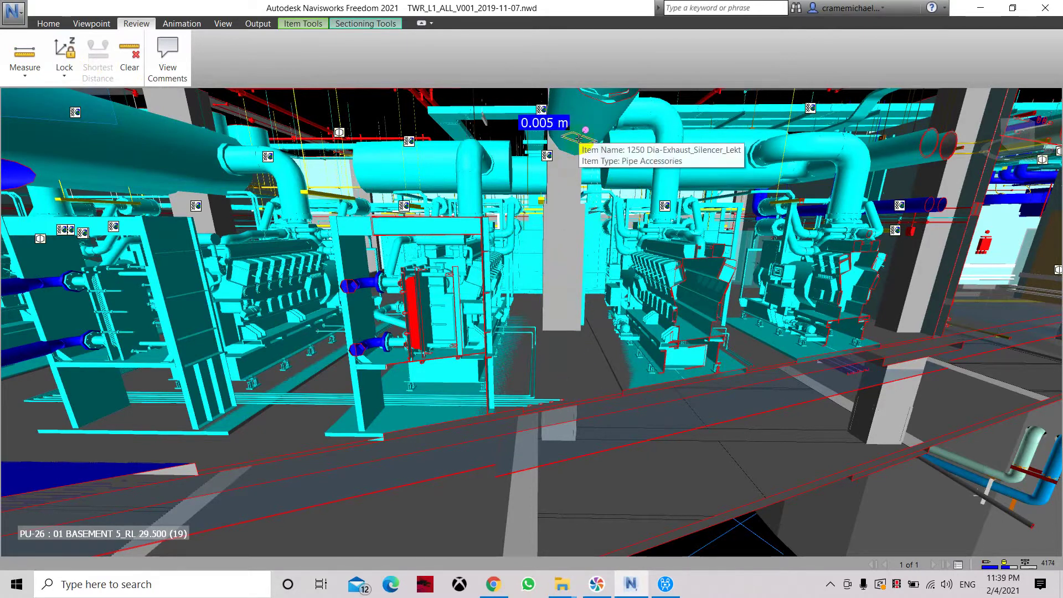
pyautogui.click(592, 348)
pyautogui.click(576, 369)
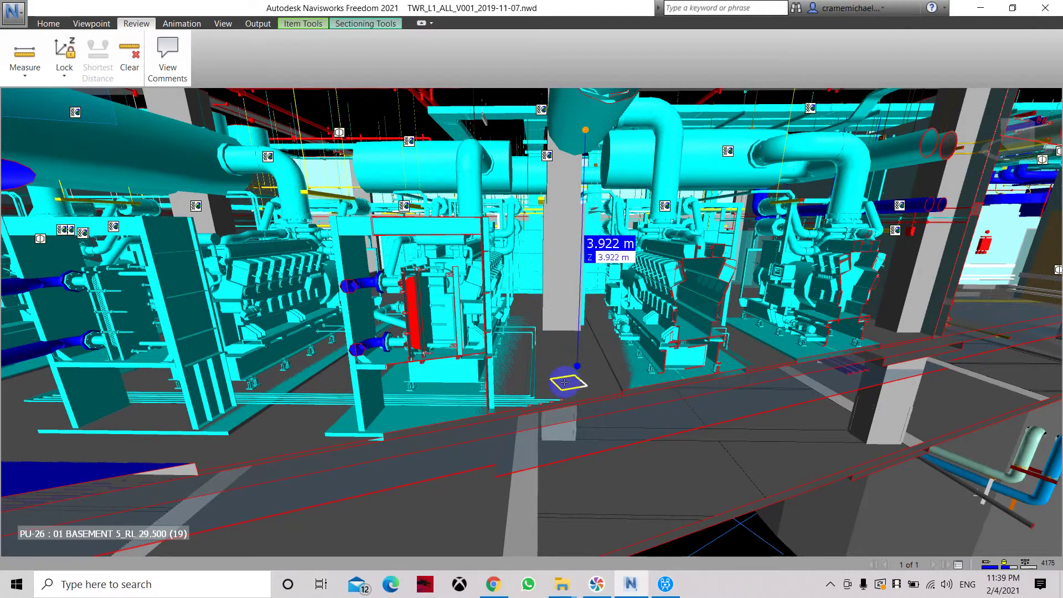
pyautogui.click(582, 129)
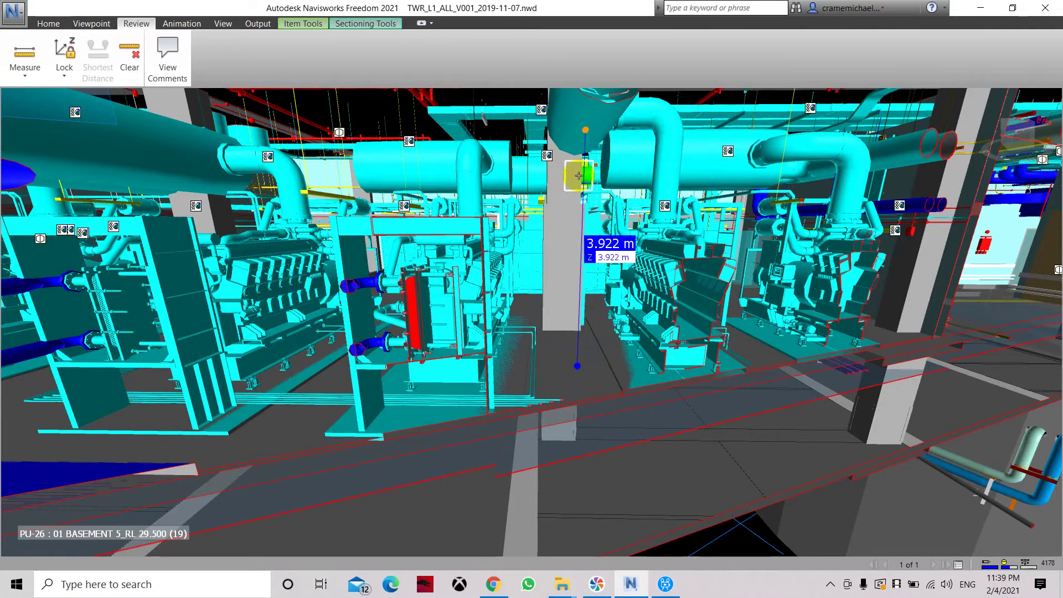
pyautogui.click(586, 362)
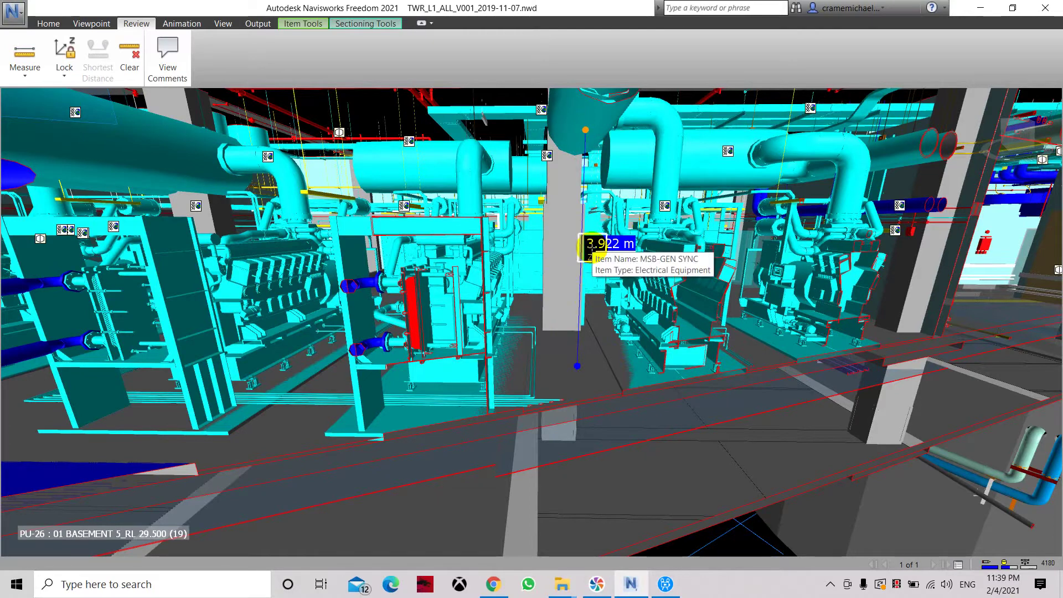
# Step: Lock measuring to the X axis and measure from the central column's face across to the adjacent generator
pyautogui.click(71, 81)
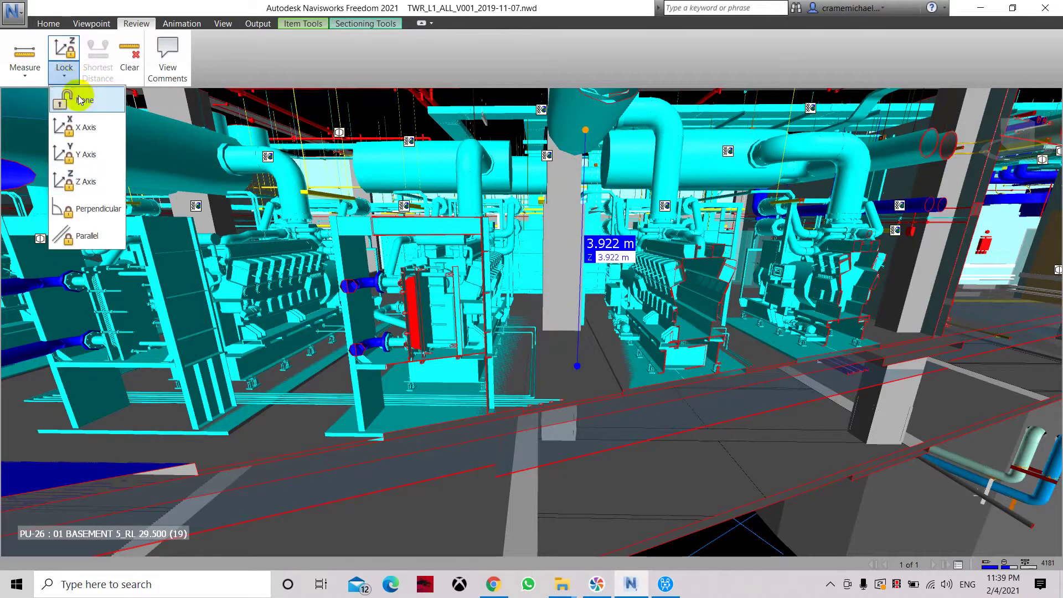
pyautogui.click(83, 130)
pyautogui.click(563, 310)
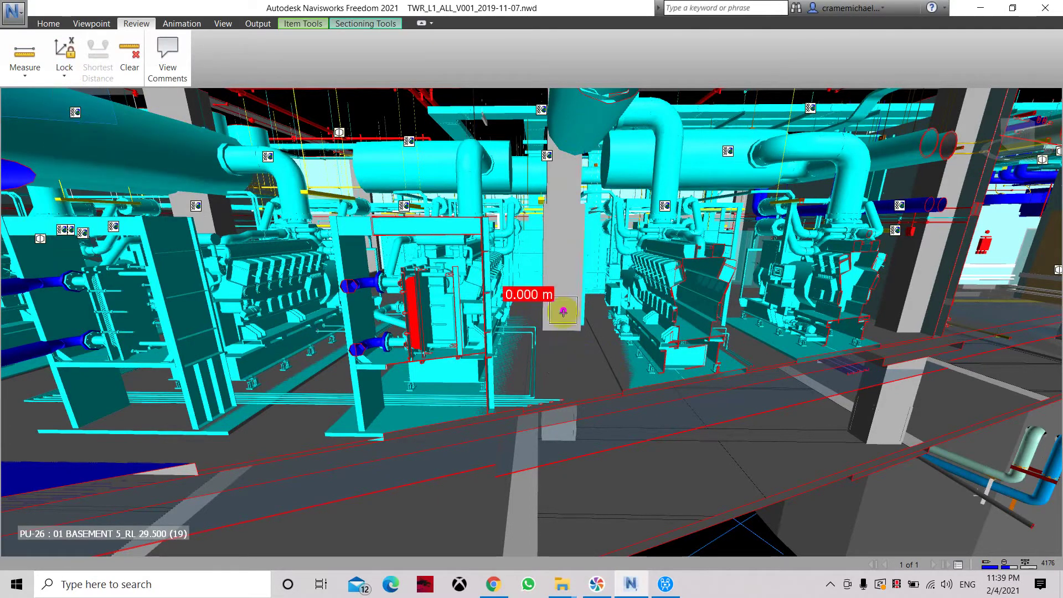
pyautogui.click(615, 313)
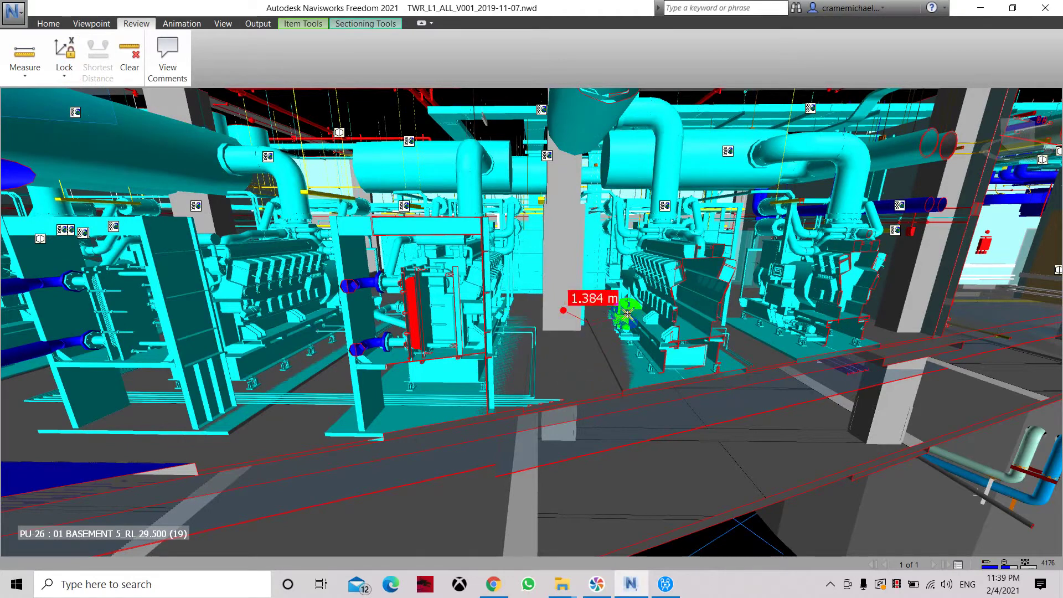
pyautogui.click(653, 357)
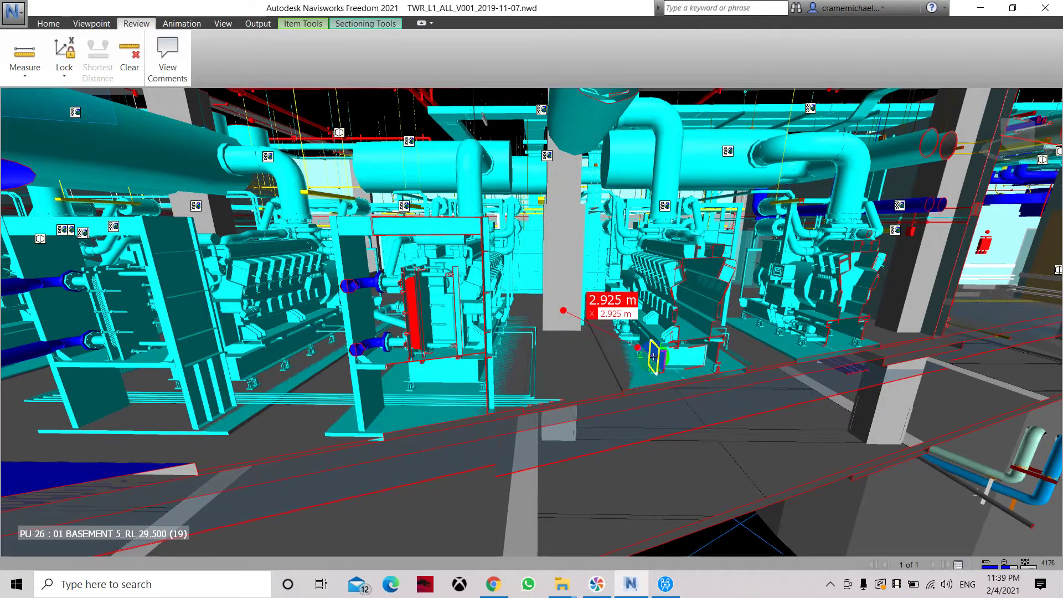
# Step: Lock measuring to the Y axis and try a measurement from the central column toward the generators beside it
pyautogui.click(64, 69)
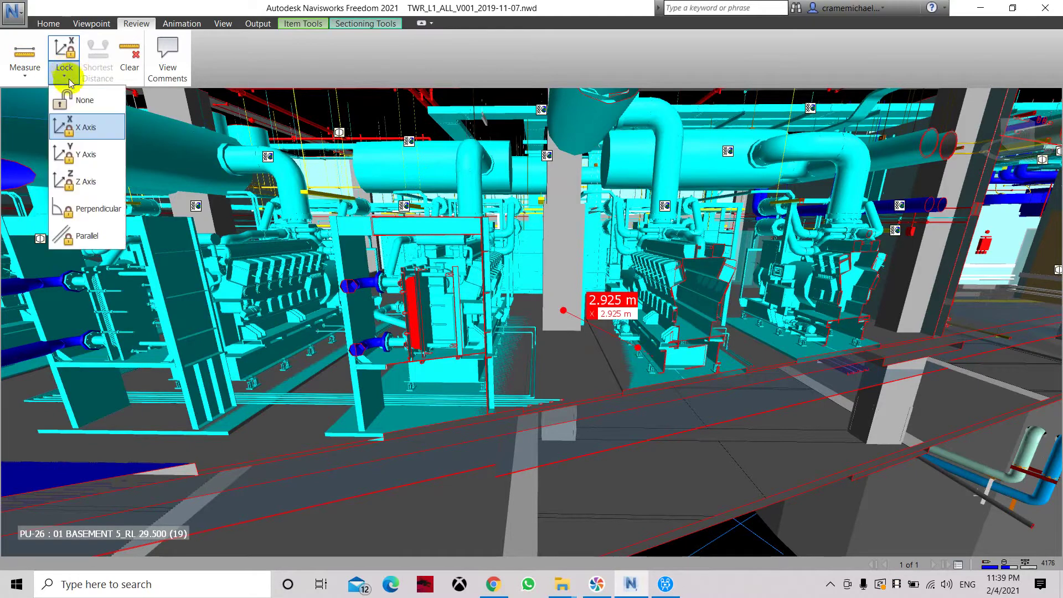
pyautogui.click(83, 139)
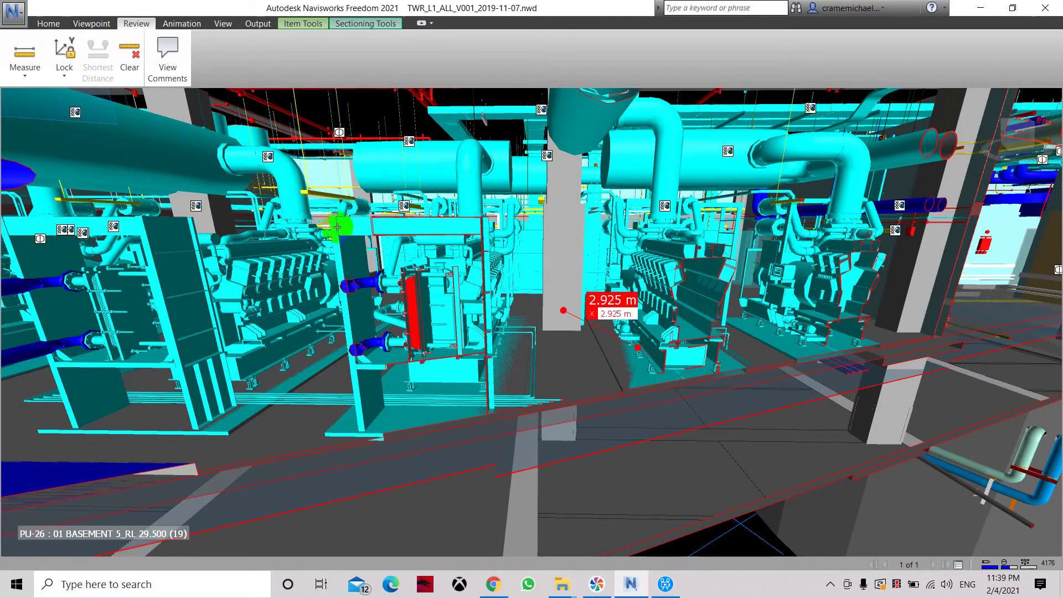
pyautogui.click(554, 303)
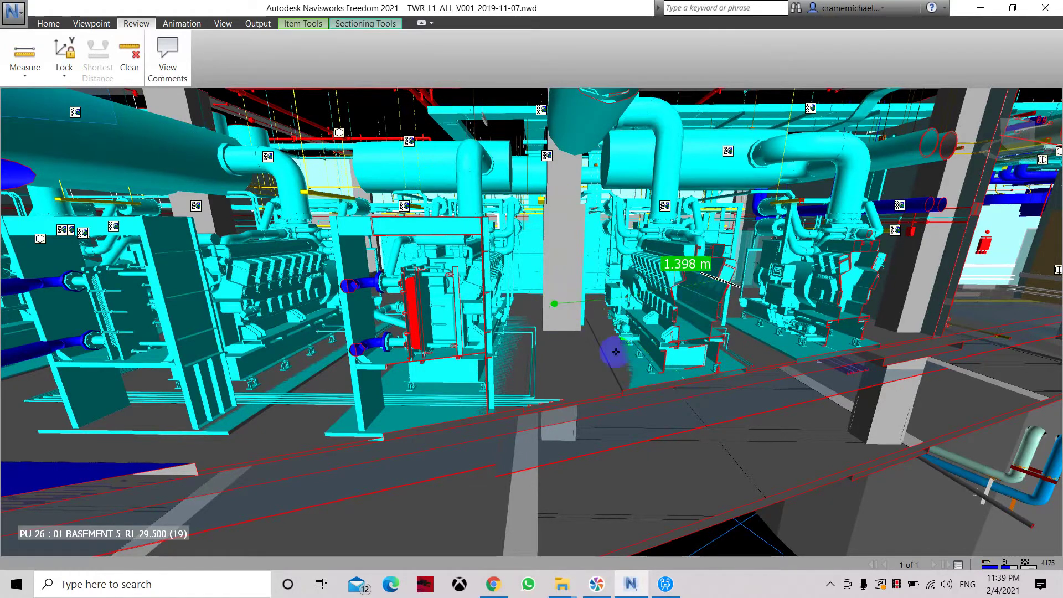
pyautogui.click(585, 259)
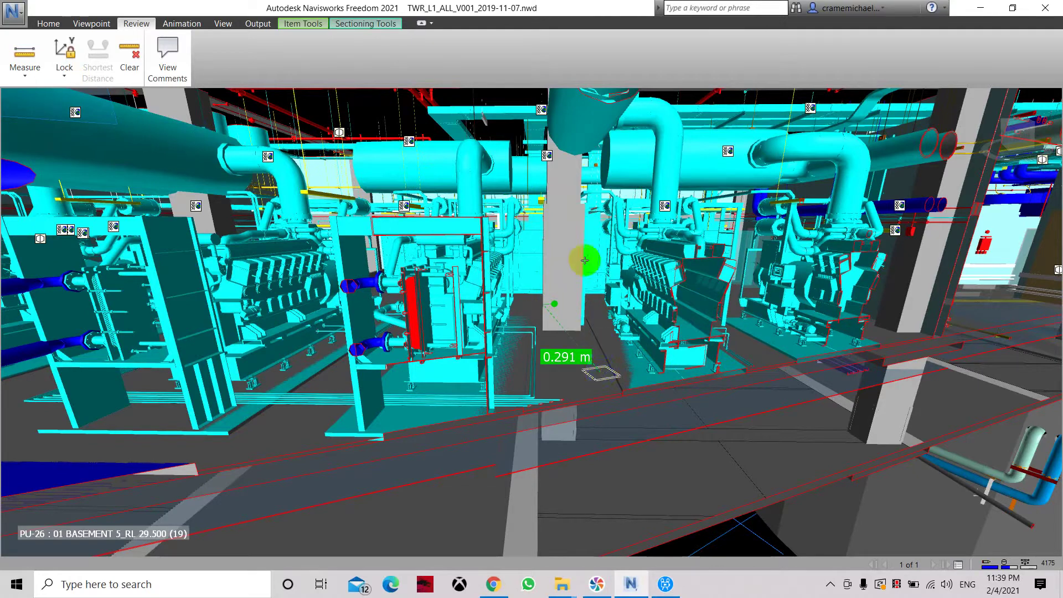
# Step: Clear the current measurement from the generator room, keeping the Y-axis lock
pyautogui.click(62, 81)
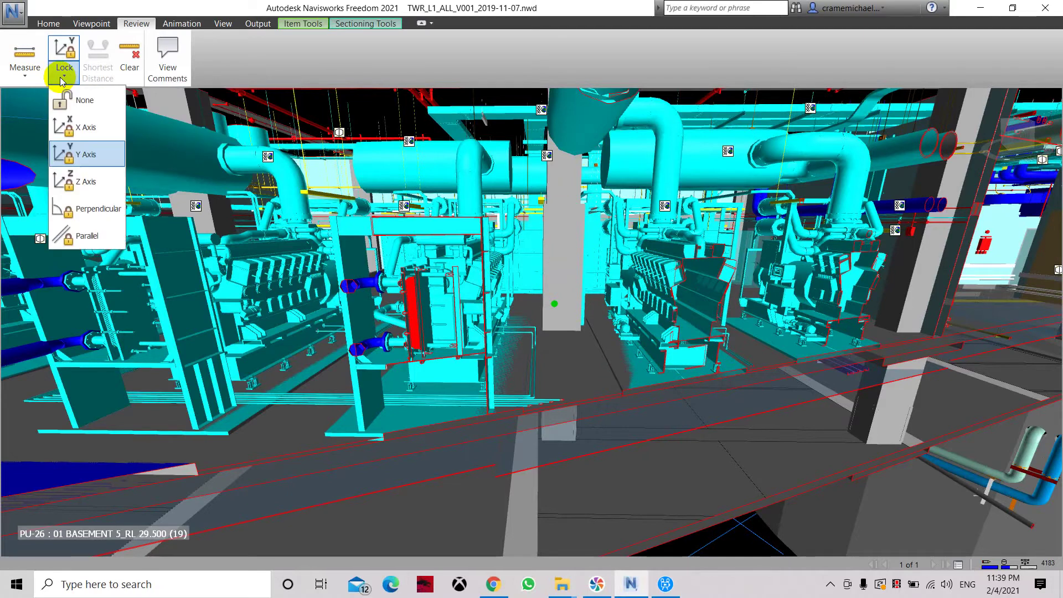
pyautogui.click(68, 205)
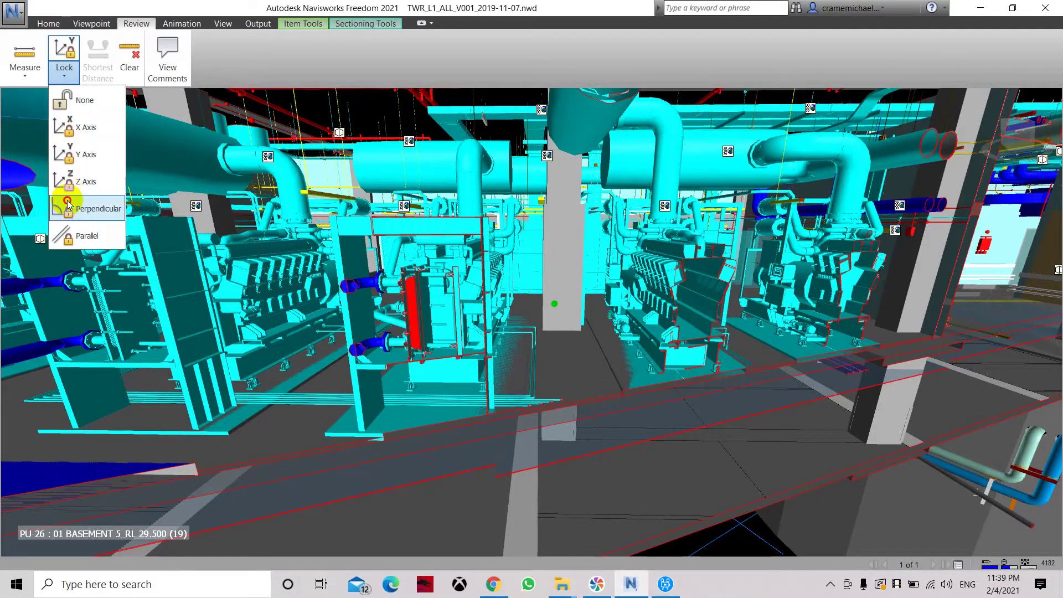
pyautogui.click(135, 58)
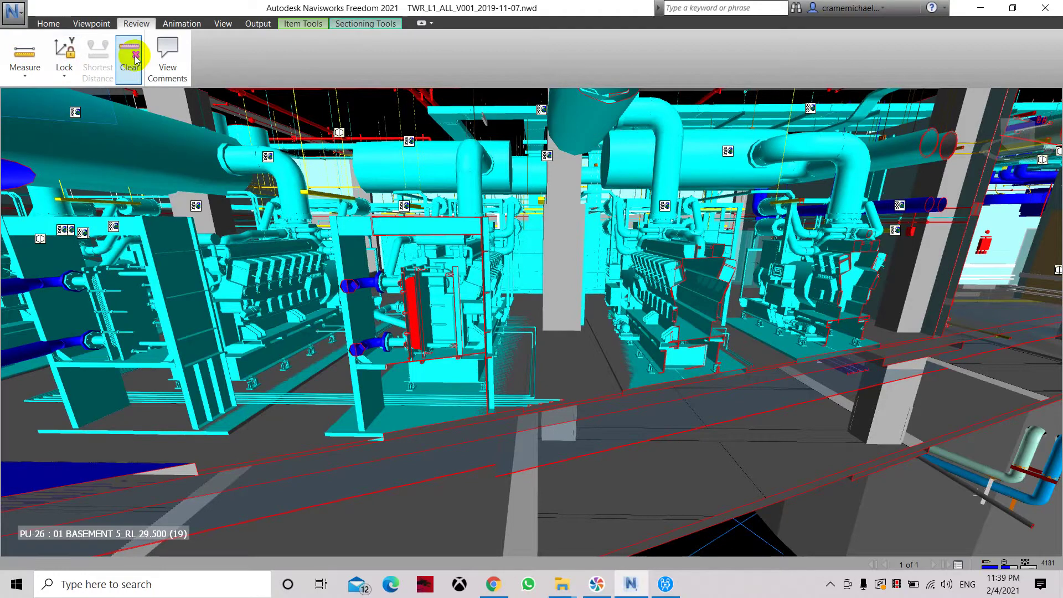
pyautogui.click(183, 24)
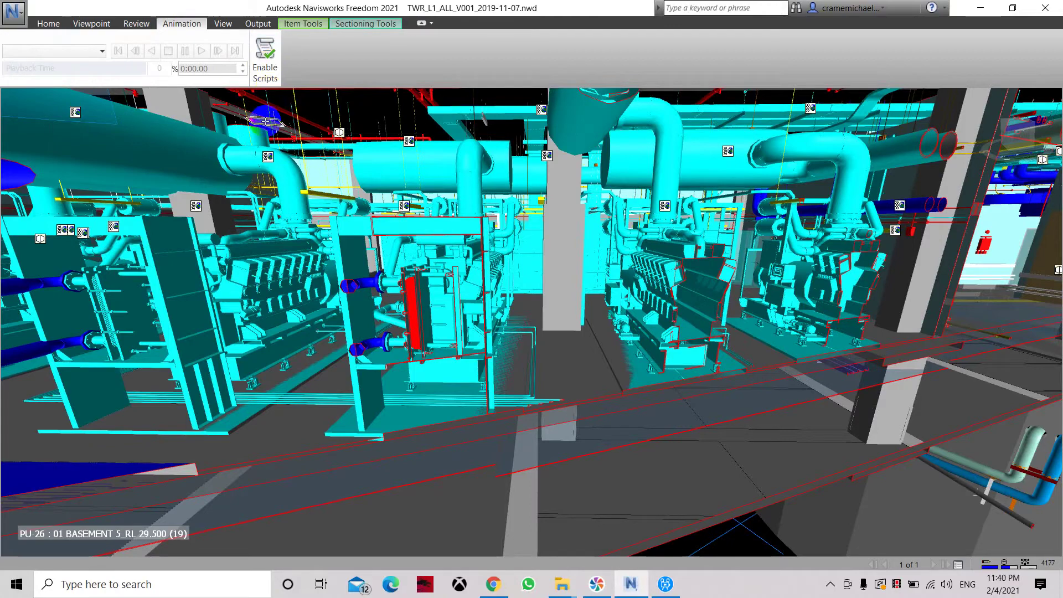
pyautogui.moveTo(266, 121)
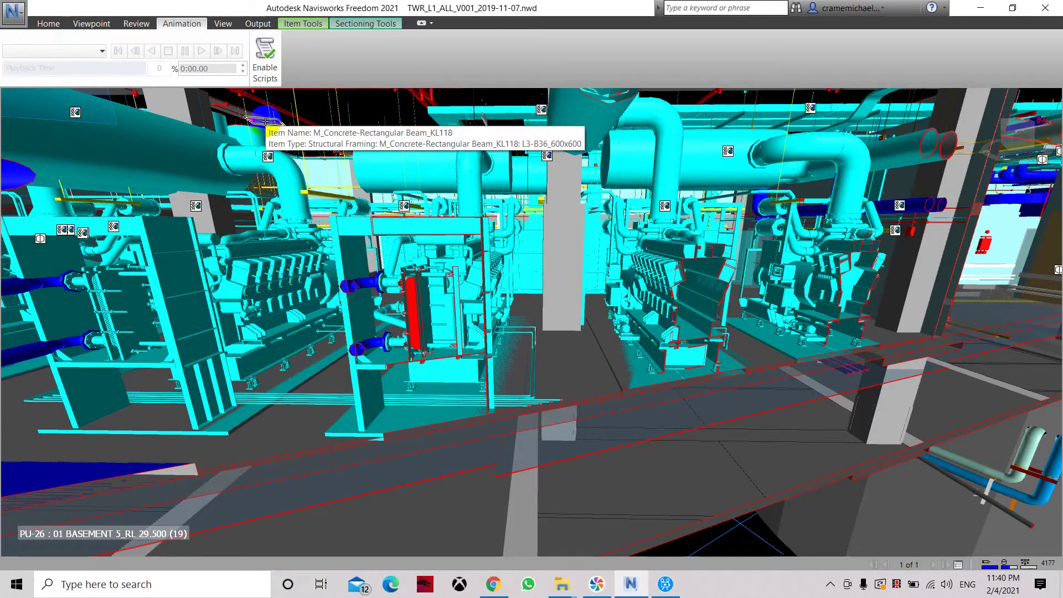
pyautogui.scroll(-1, 266, 121)
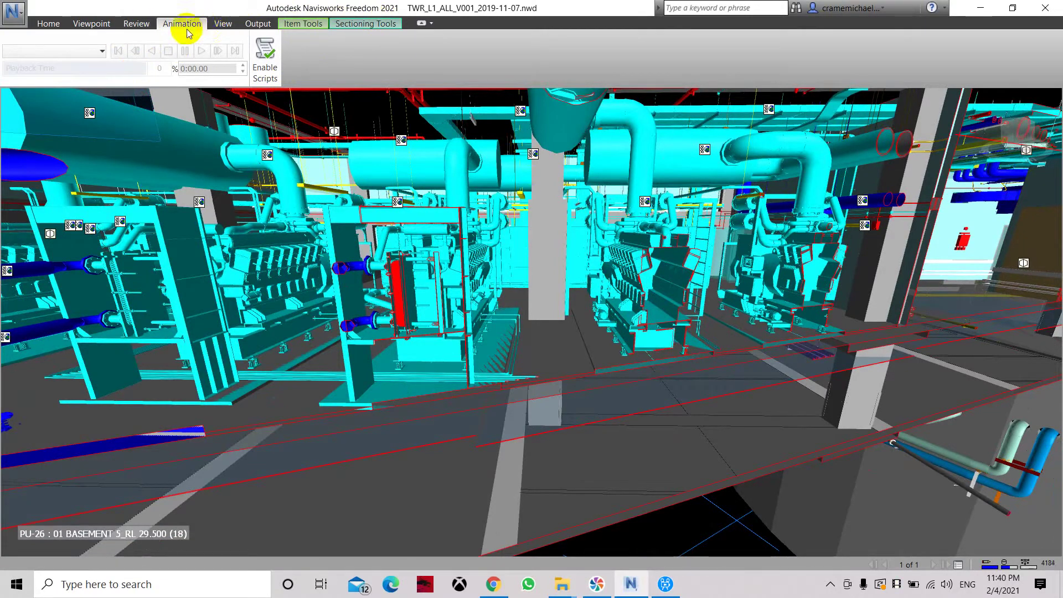
# Step: Toggle the Navigation Bar off and on, leaving it shown beside the sectioned model
pyautogui.click(225, 24)
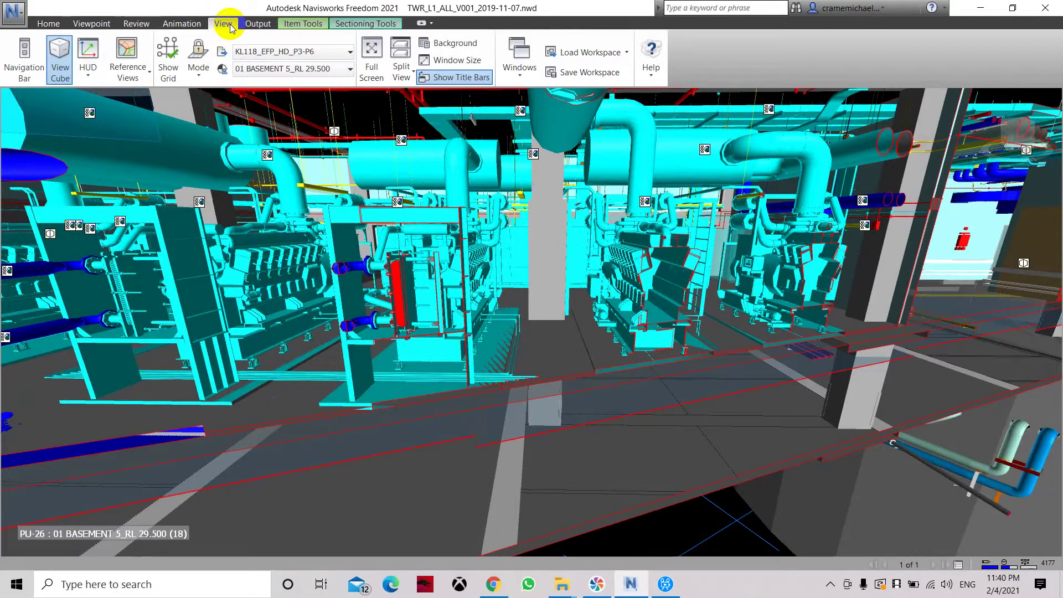
pyautogui.click(13, 75)
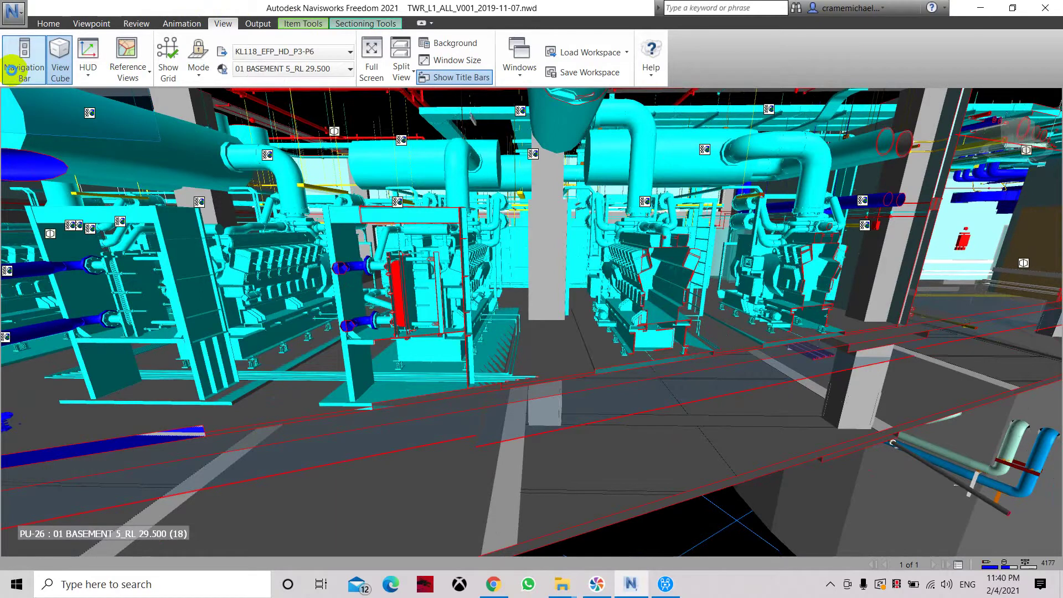
pyautogui.click(11, 70)
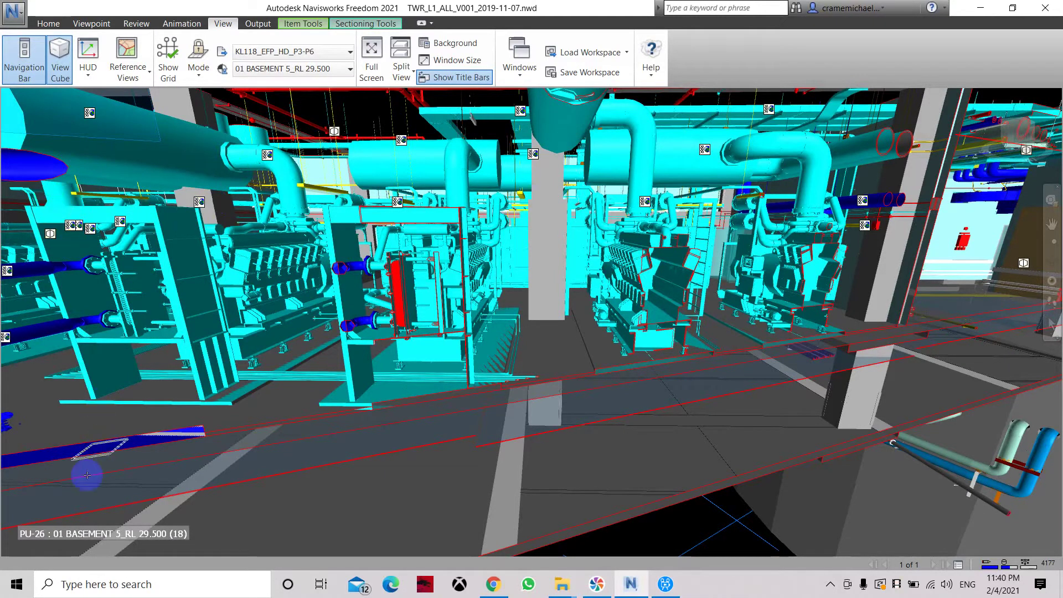
pyautogui.click(19, 71)
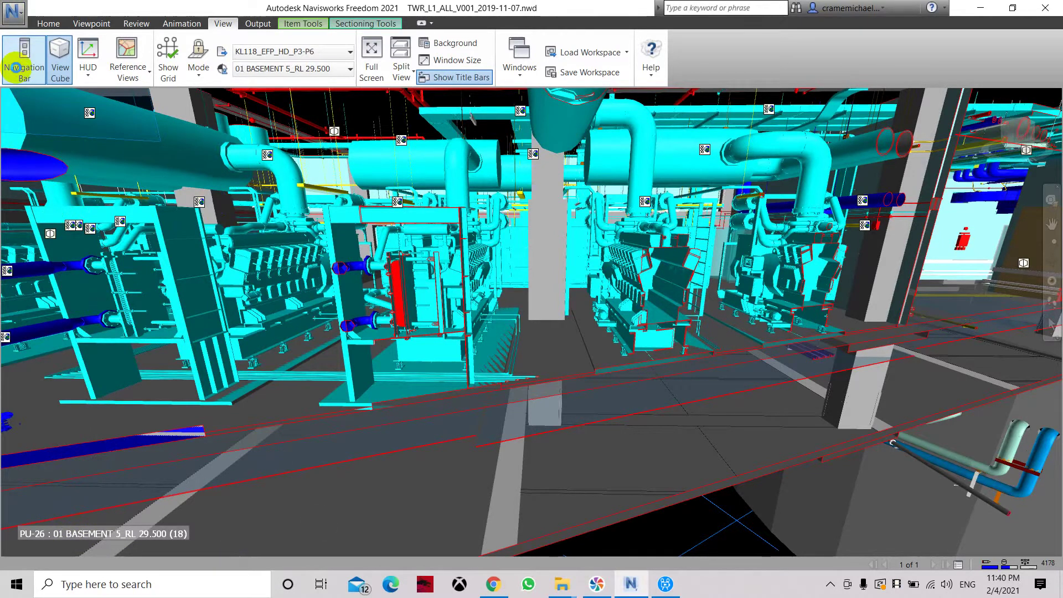
pyautogui.click(62, 70)
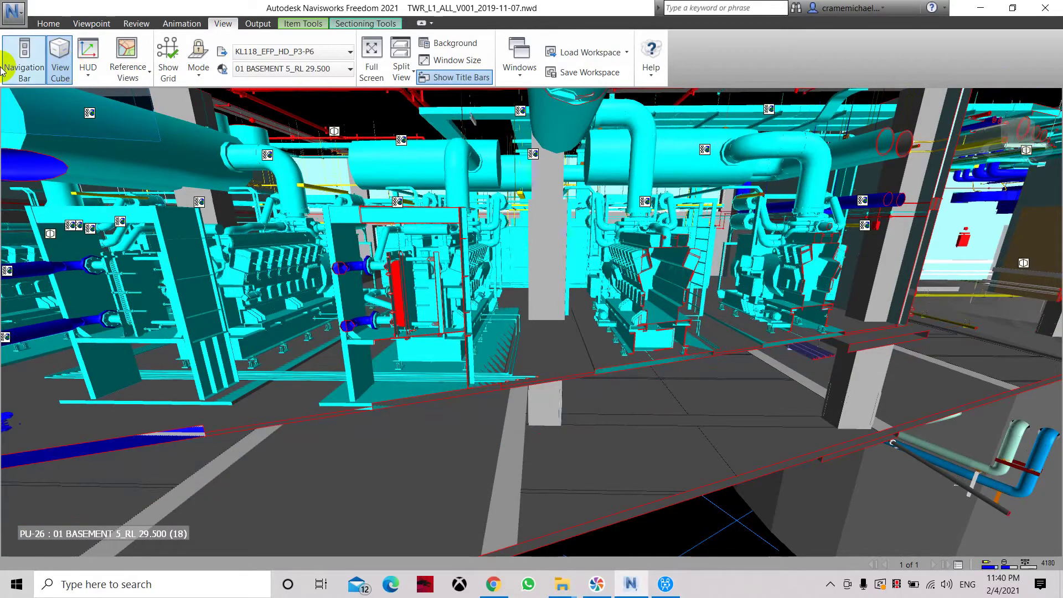
pyautogui.click(19, 71)
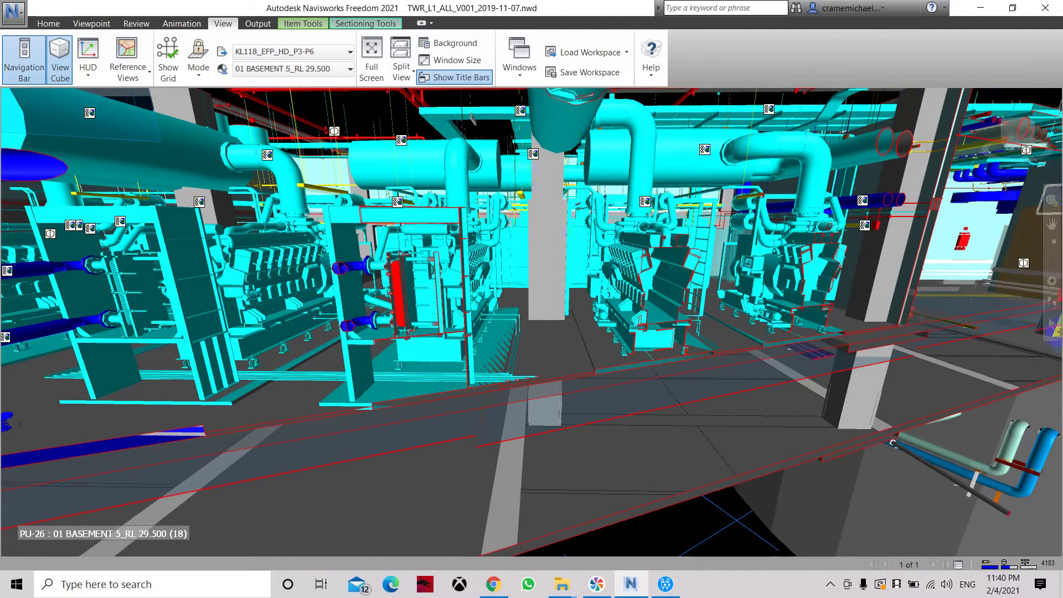
# Step: Check the HUD options, show the grid across the generator room, and hide it again
pyautogui.click(92, 76)
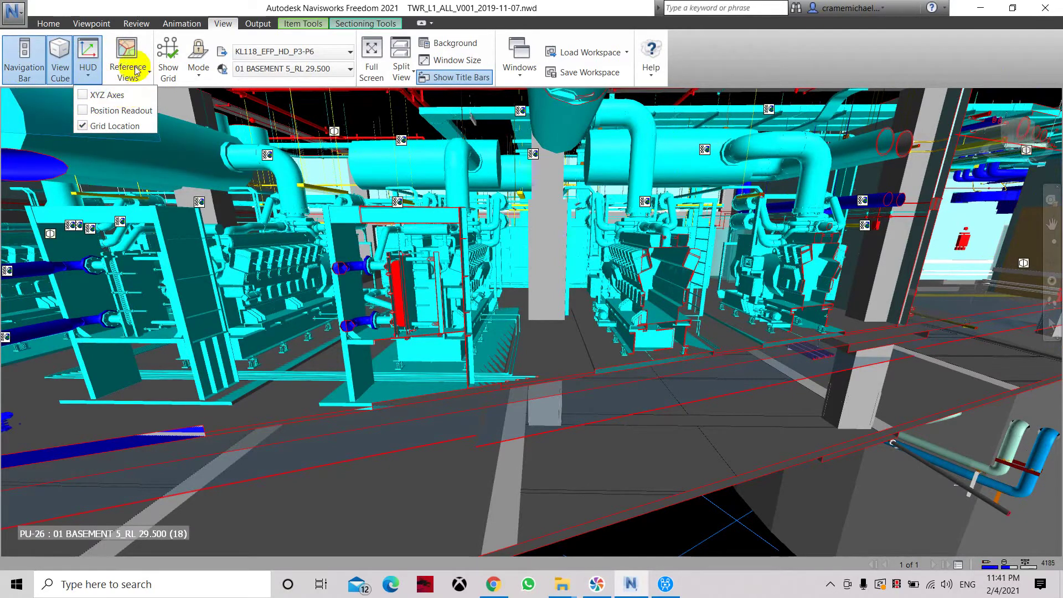
pyautogui.click(170, 70)
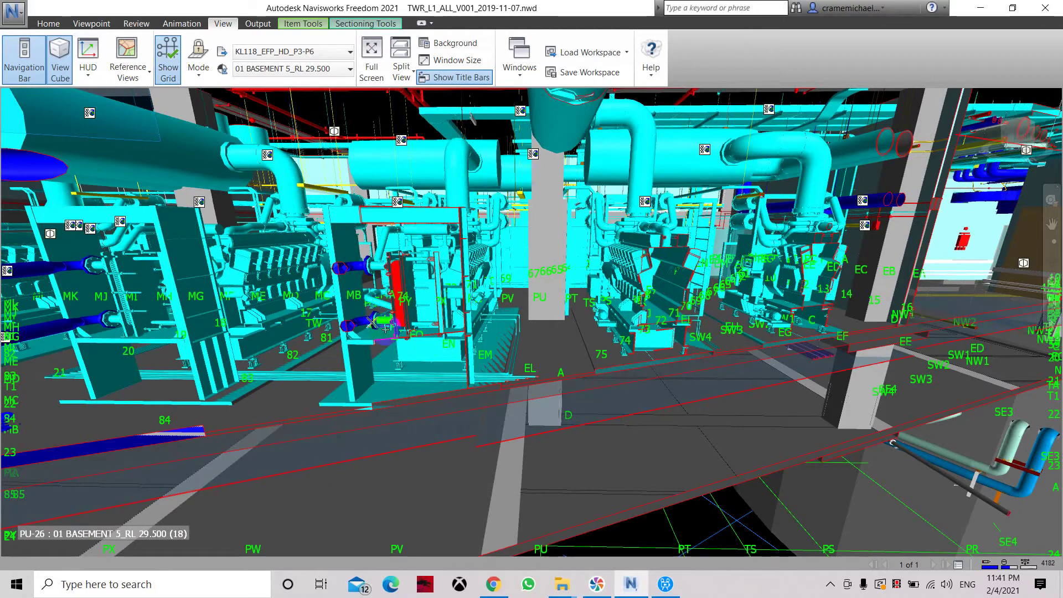
pyautogui.scroll(-2, 386, 331)
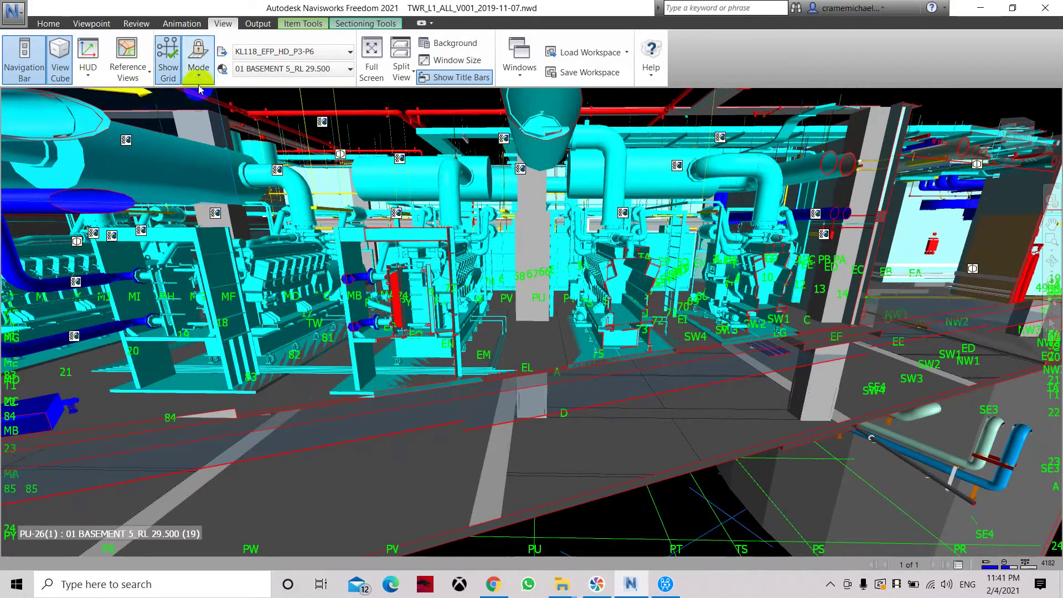
pyautogui.click(169, 72)
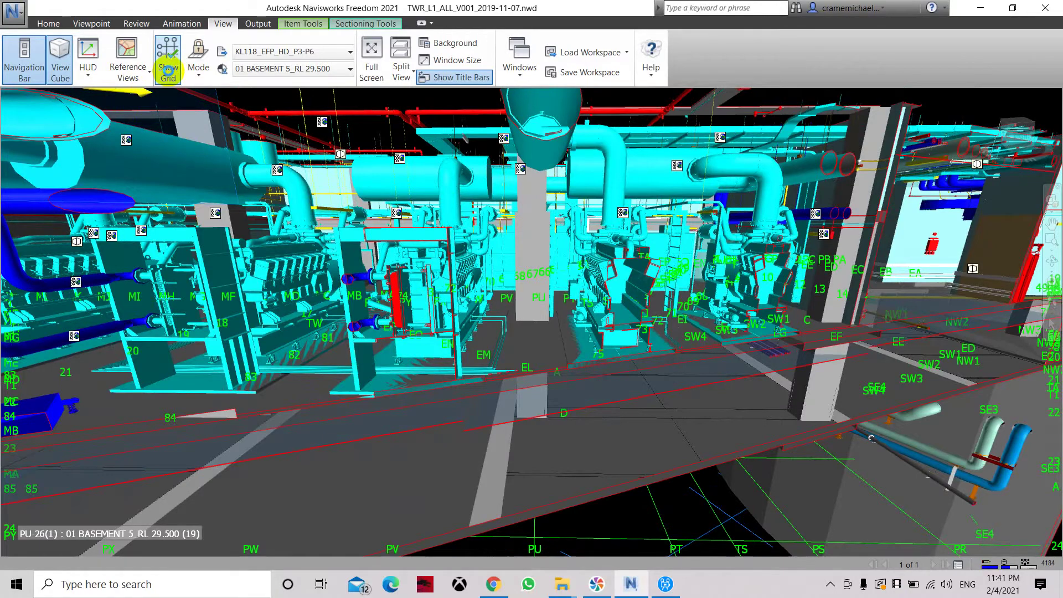
# Step: Switch the grid display mode to Above and Below in turn, and leave it set to All
pyautogui.click(199, 79)
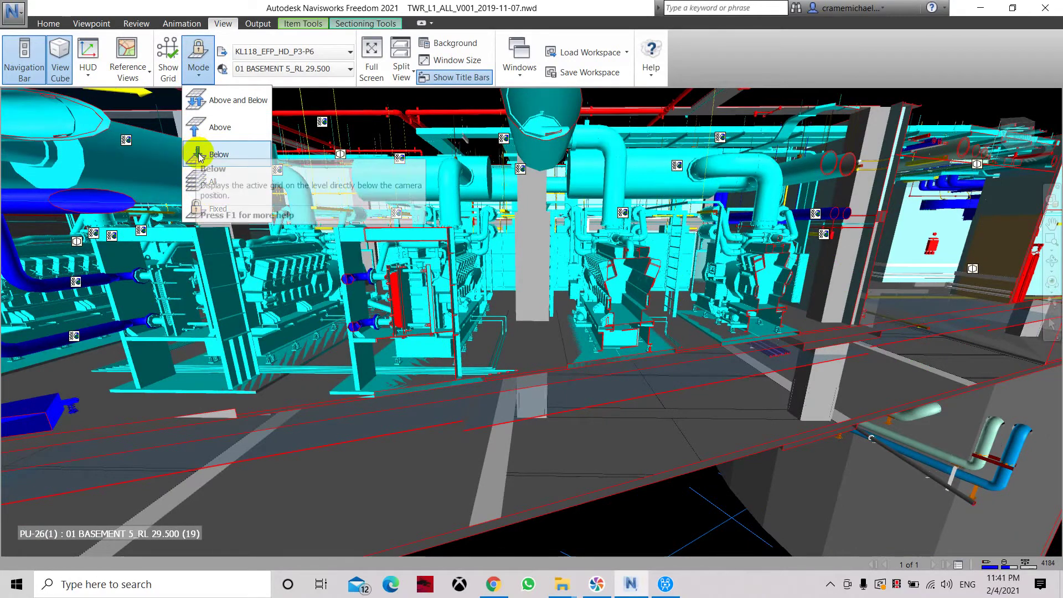
pyautogui.click(196, 131)
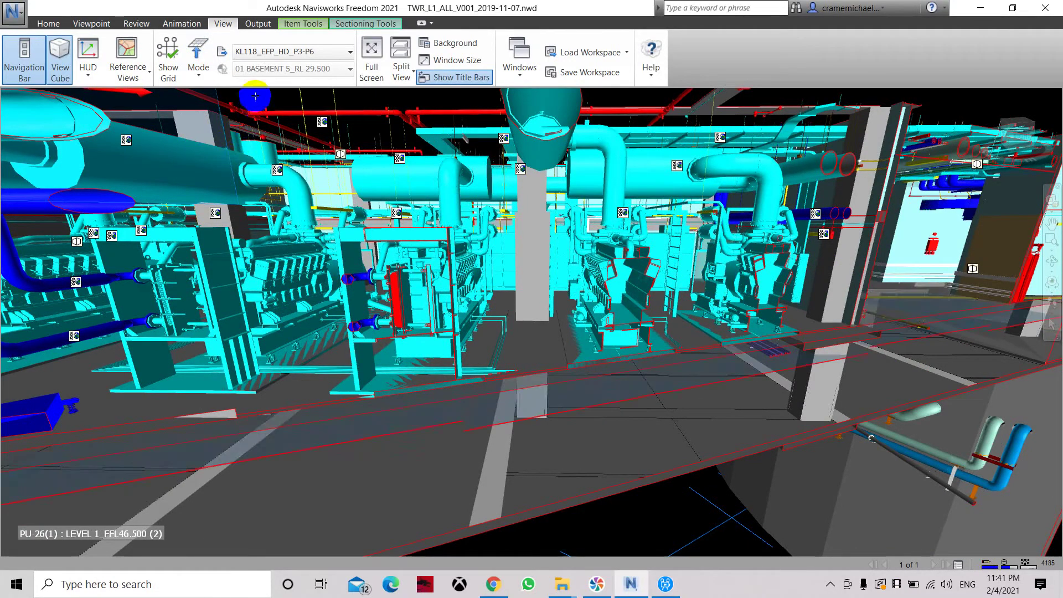
pyautogui.click(541, 152)
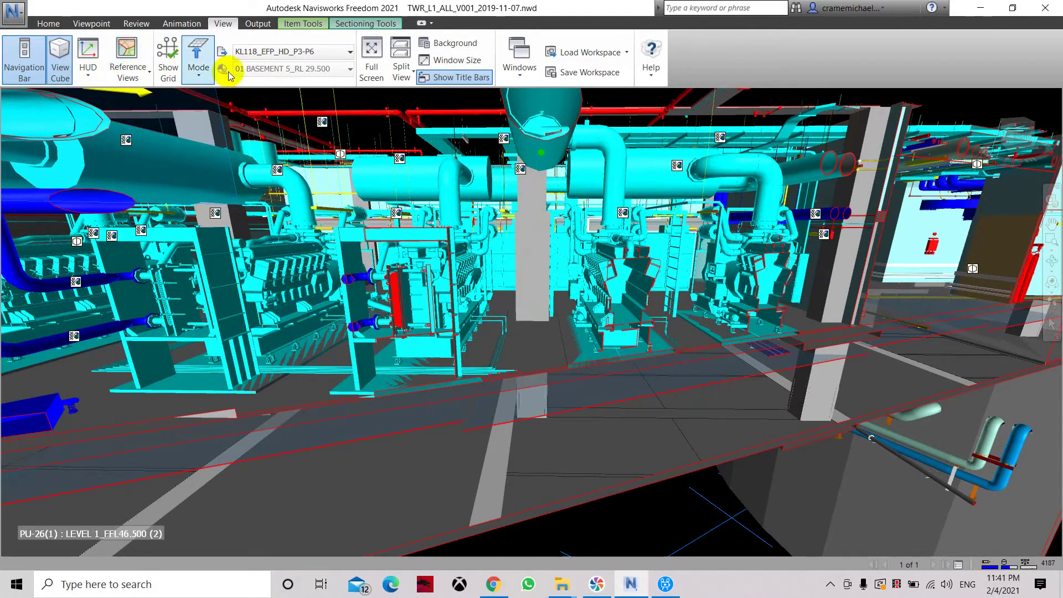
pyautogui.click(199, 71)
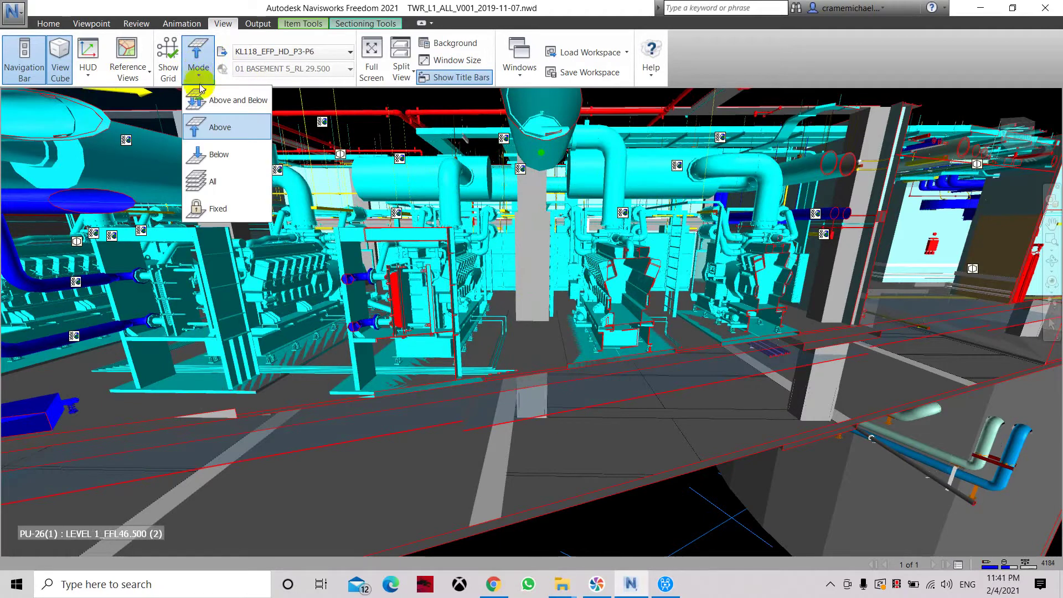
pyautogui.click(217, 155)
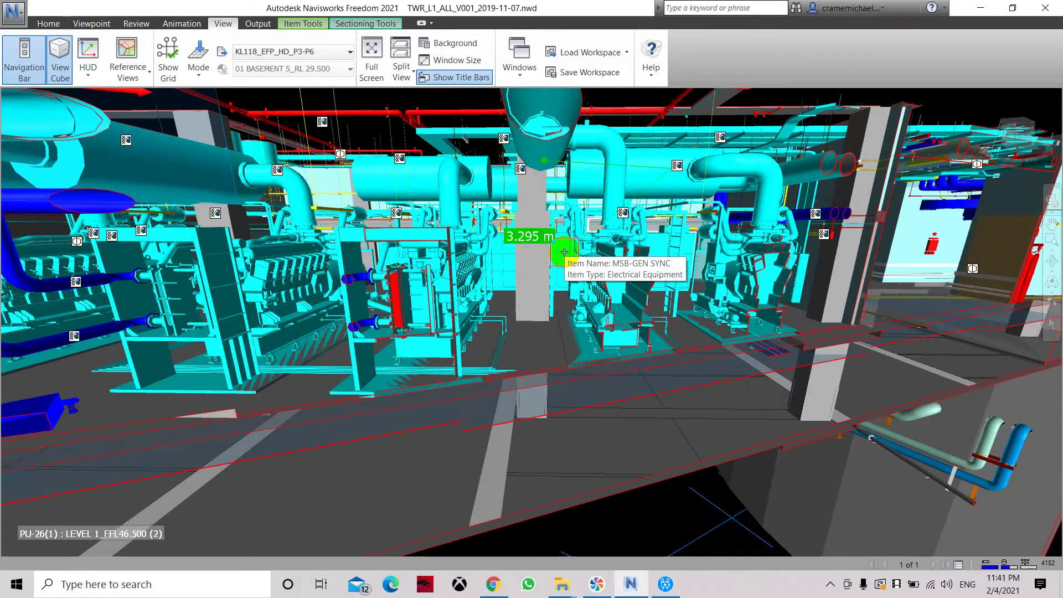
pyautogui.click(197, 81)
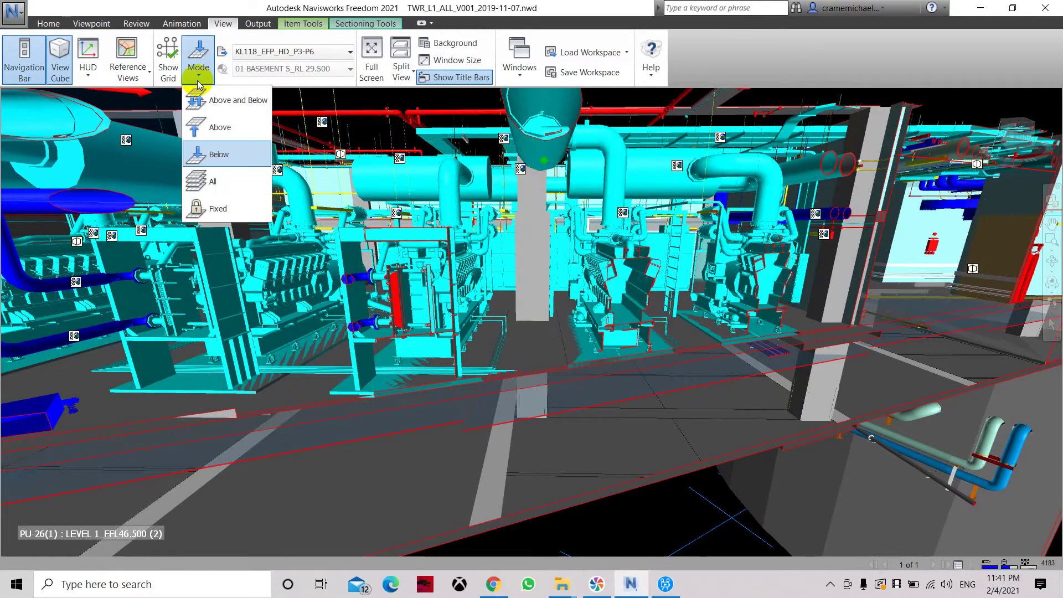
pyautogui.click(210, 181)
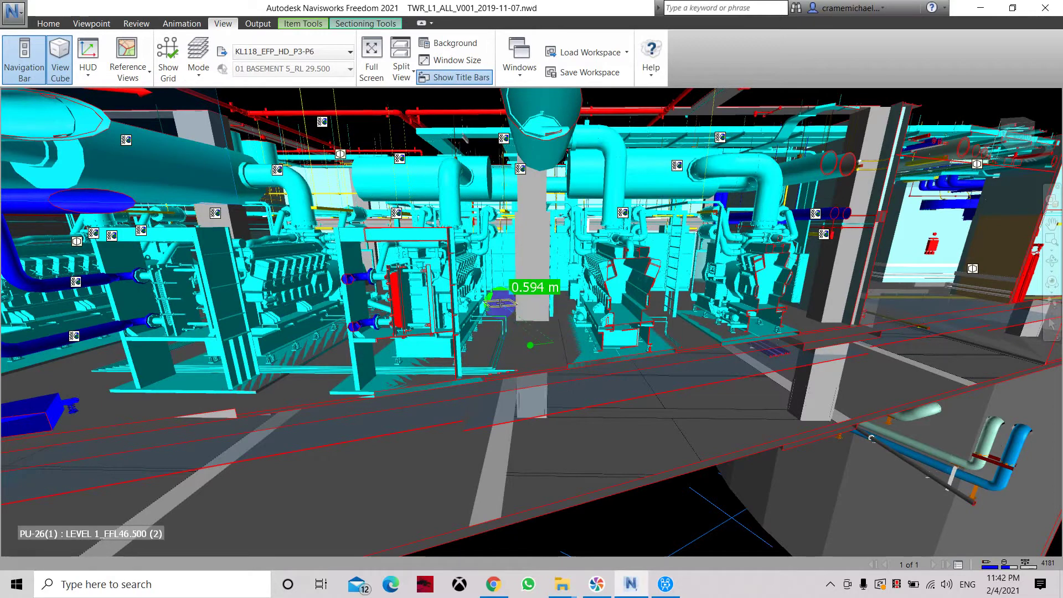
# Step: Try Y-axis measurements on the floor kerb and between the central column and the neighbouring generator, and leave the measure tool
pyautogui.click(584, 338)
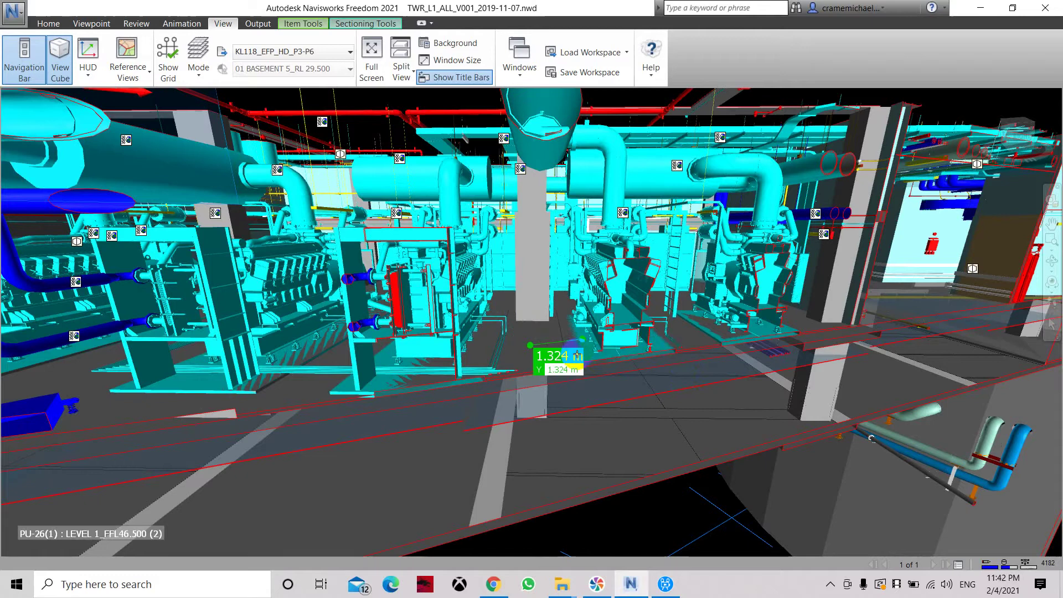
pyautogui.click(536, 305)
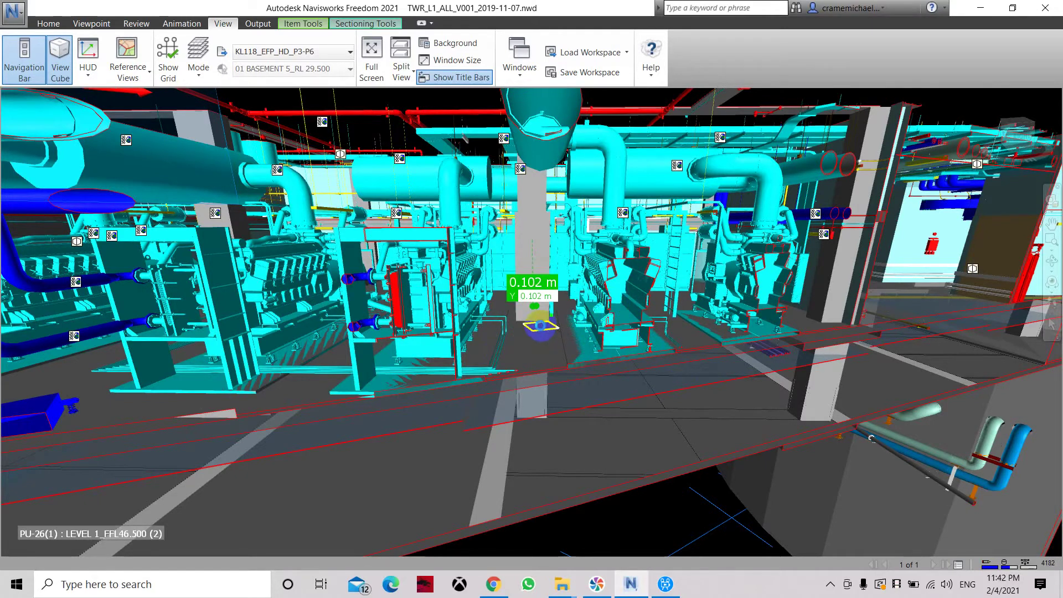
pyautogui.click(443, 353)
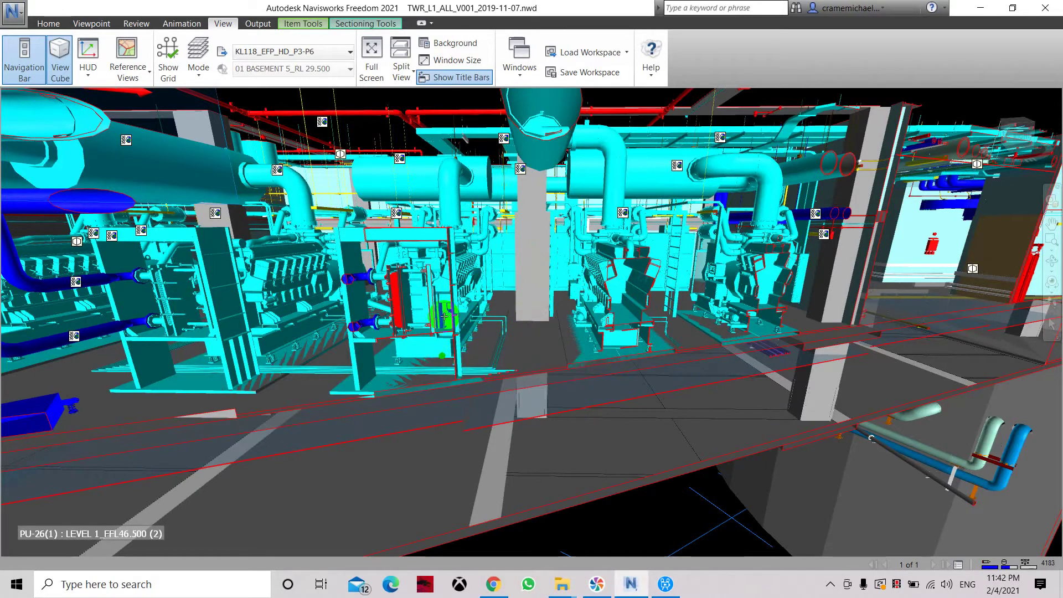
pyautogui.click(437, 229)
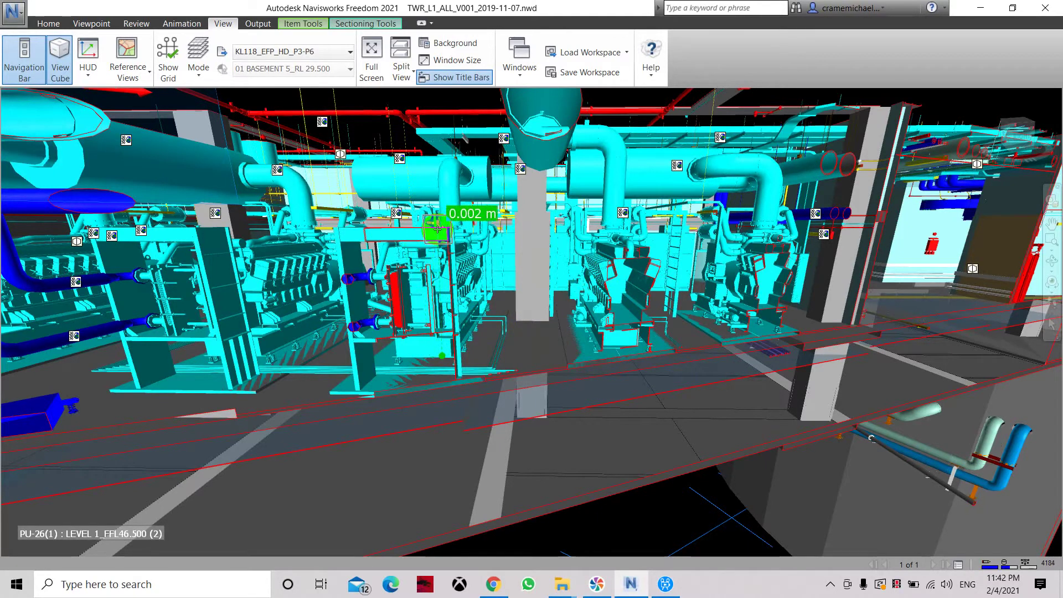
pyautogui.scroll(2, 437, 228)
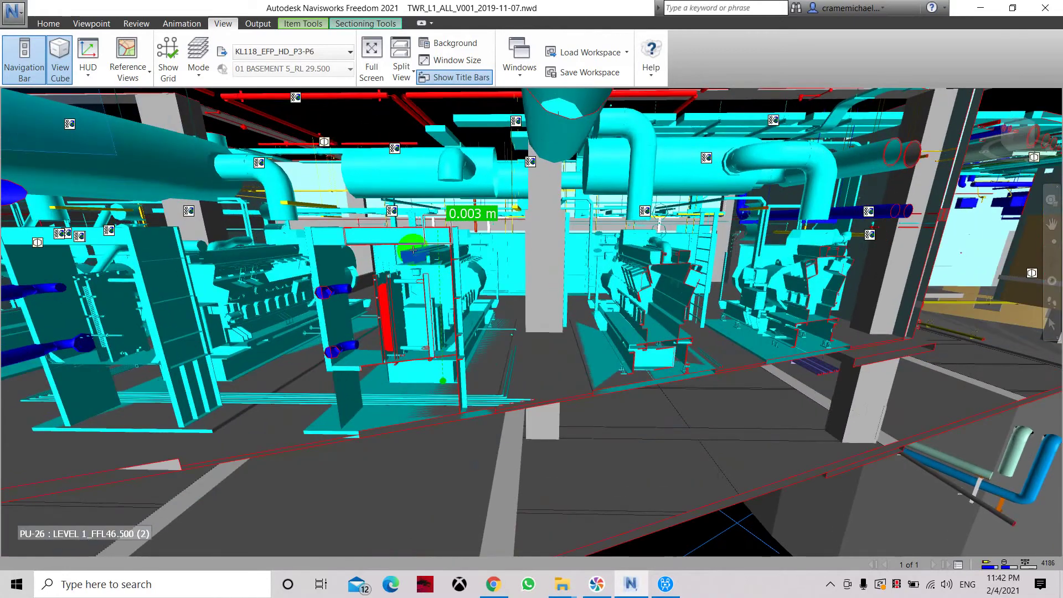
pyautogui.click(342, 214)
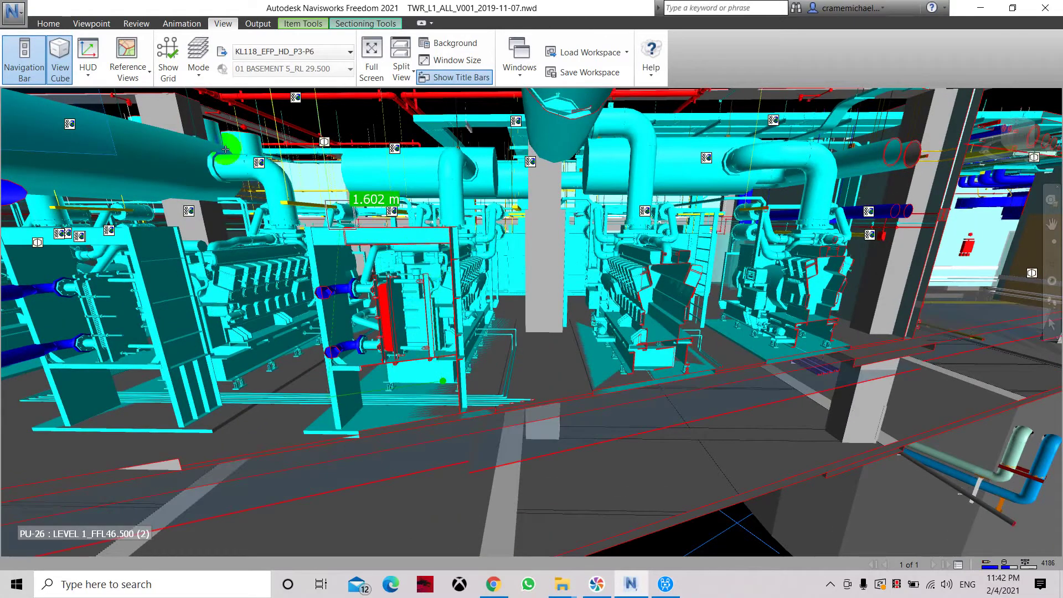
pyautogui.press('Escape')
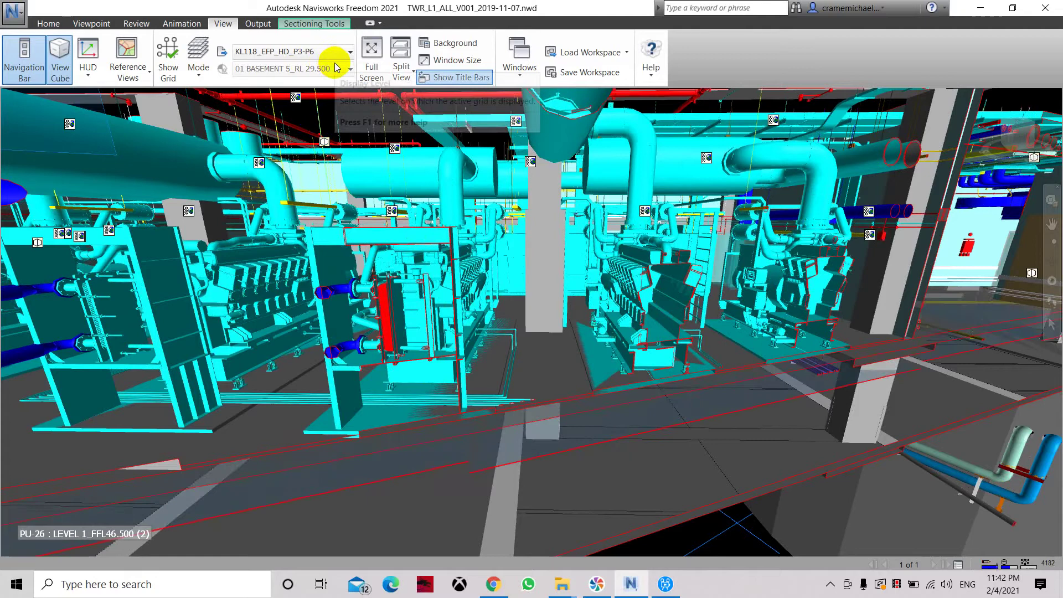
# Step: Check the available active grid systems, keeping KL118_EFP_HD_P3-P6, and display the generator room full screen
pyautogui.click(340, 54)
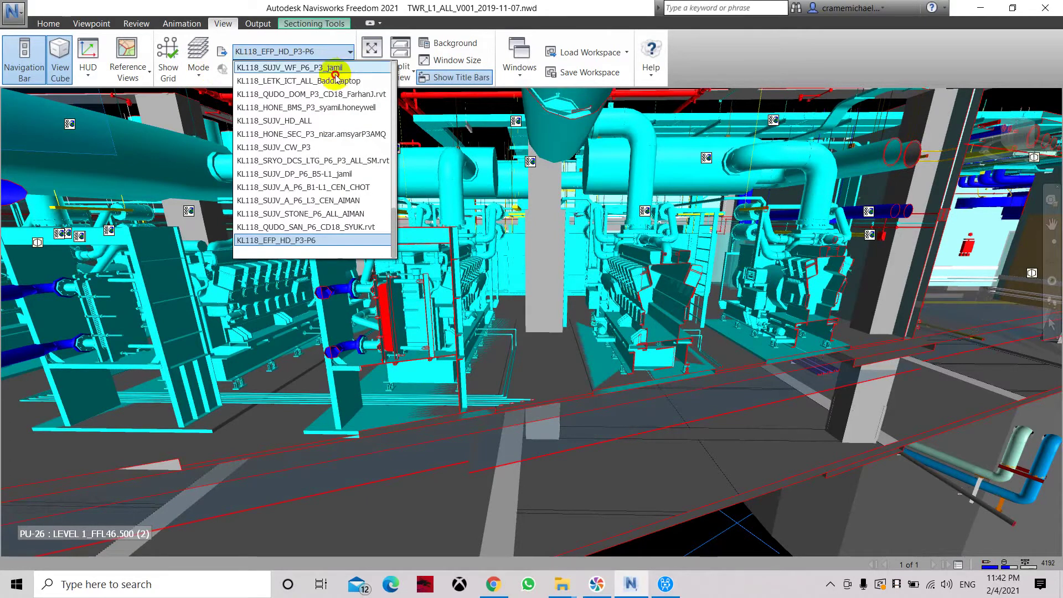
pyautogui.click(335, 69)
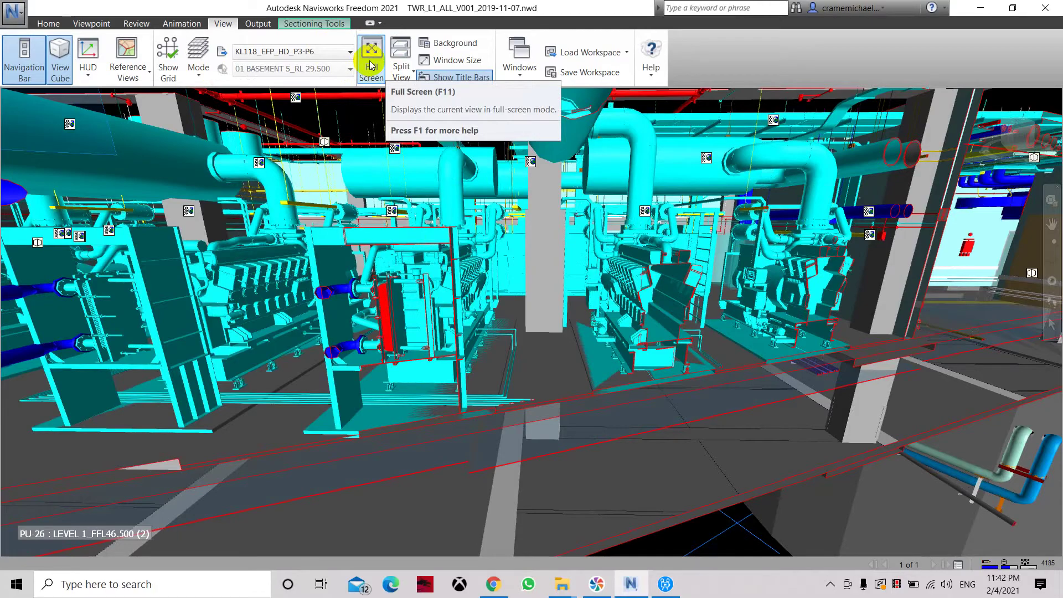
pyautogui.click(370, 65)
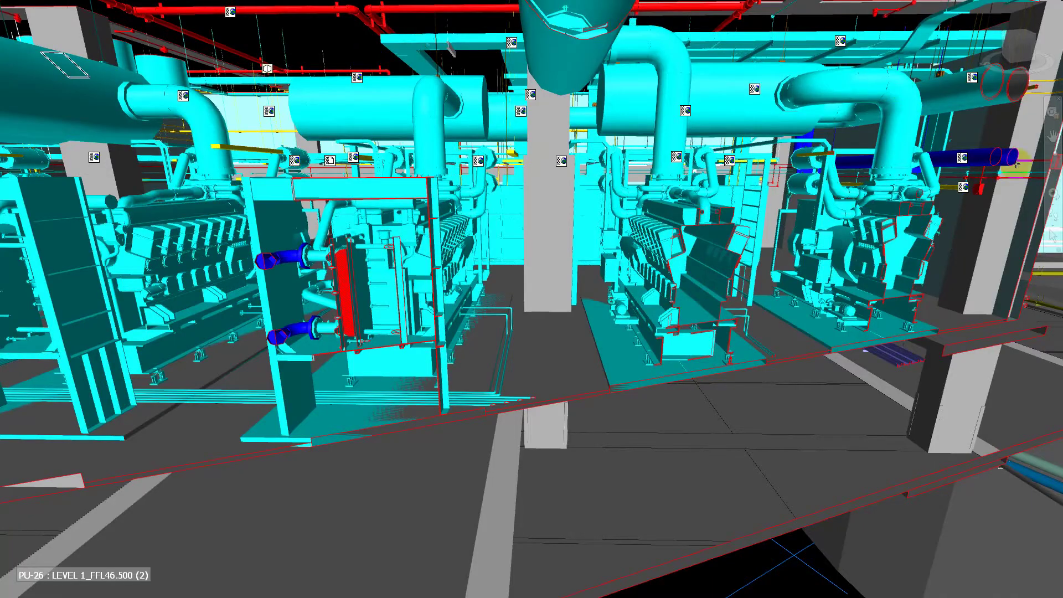
# Step: Try a measurement on the floor in front of the generators in the full-screen view and clear it
pyautogui.click(338, 494)
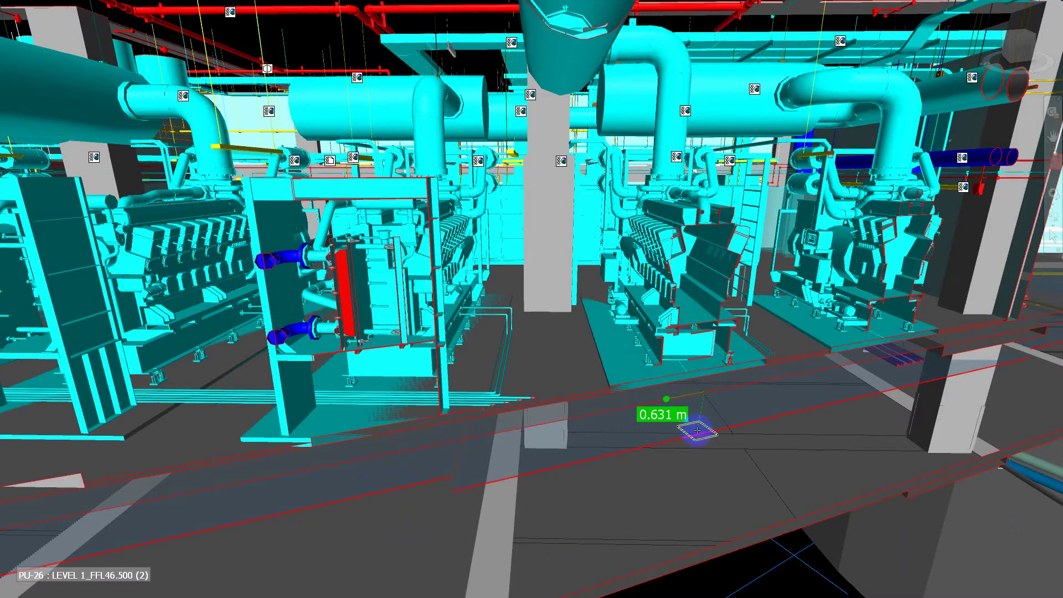
pyautogui.press('super')
pyautogui.press('super')
pyautogui.press('y')
pyautogui.rightClick(639, 331)
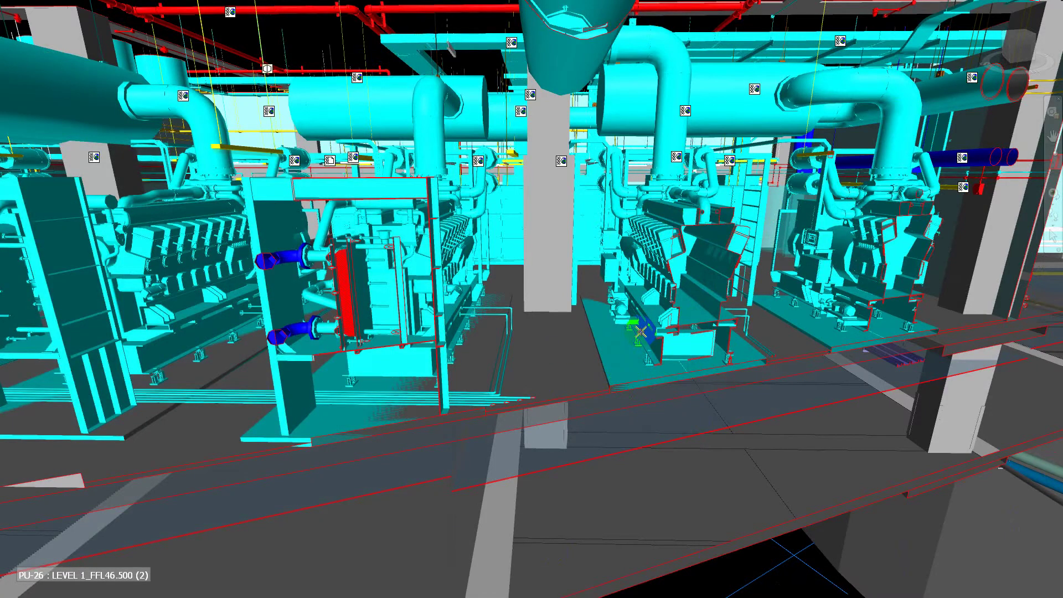
pyautogui.press('super')
pyautogui.press('super')
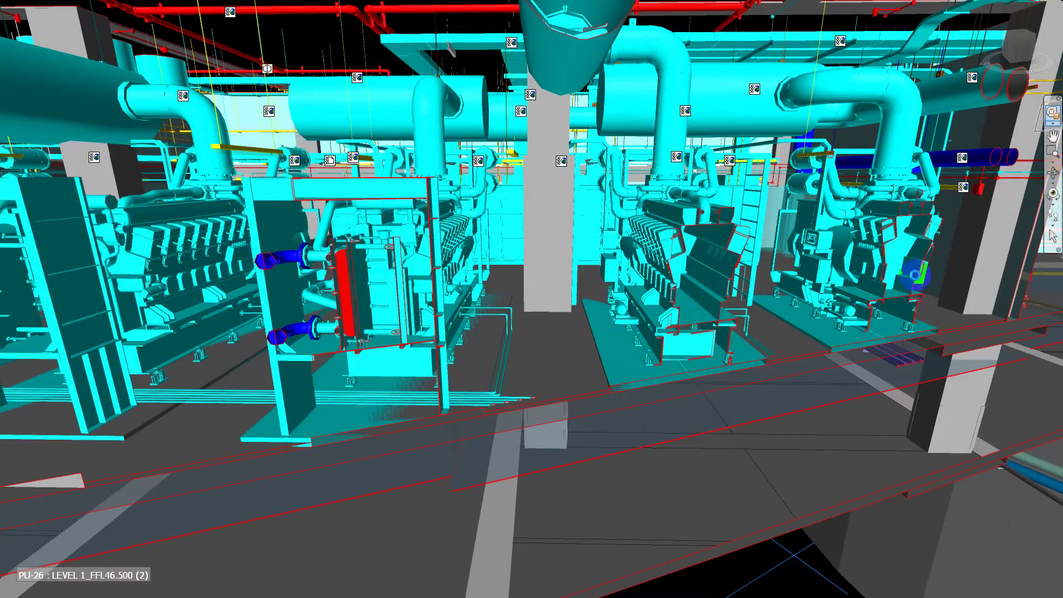
# Step: Bring up the SteeringWheel over the generators, check its wheel options, and close the wheel
pyautogui.click(1051, 114)
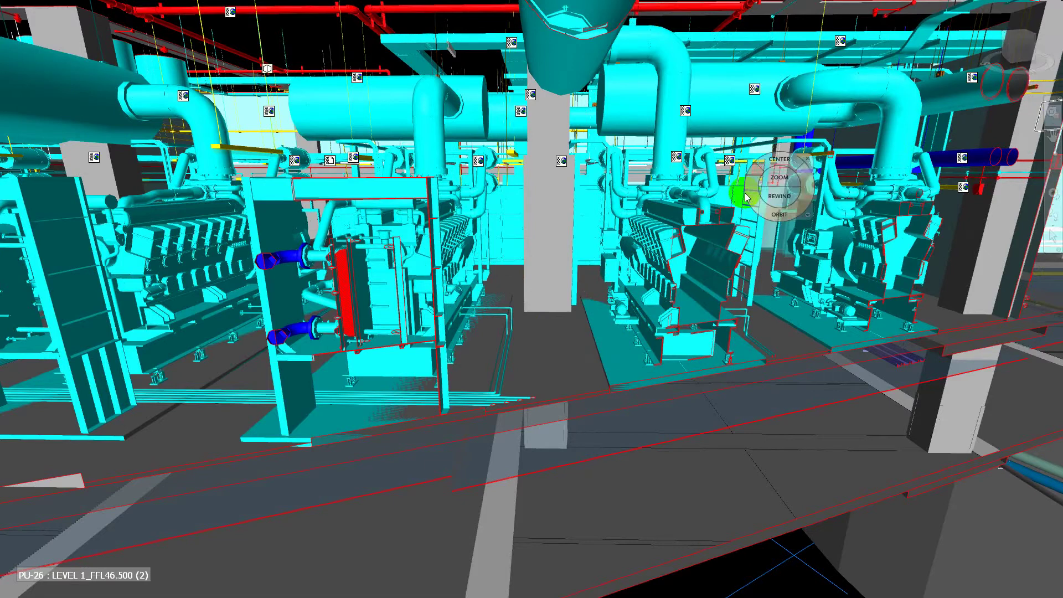
pyautogui.rightClick(627, 190)
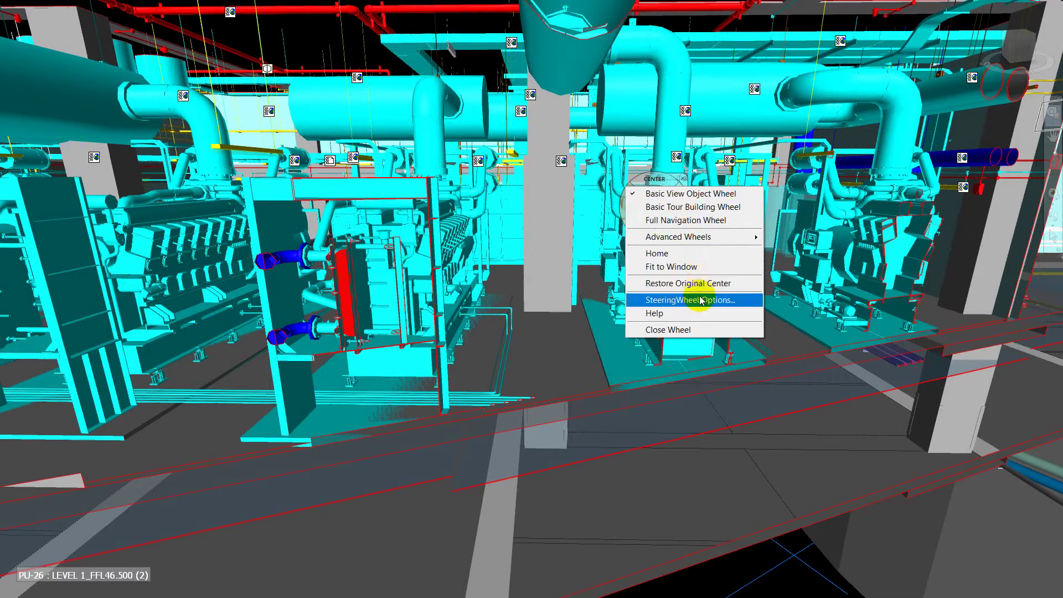
pyautogui.click(696, 330)
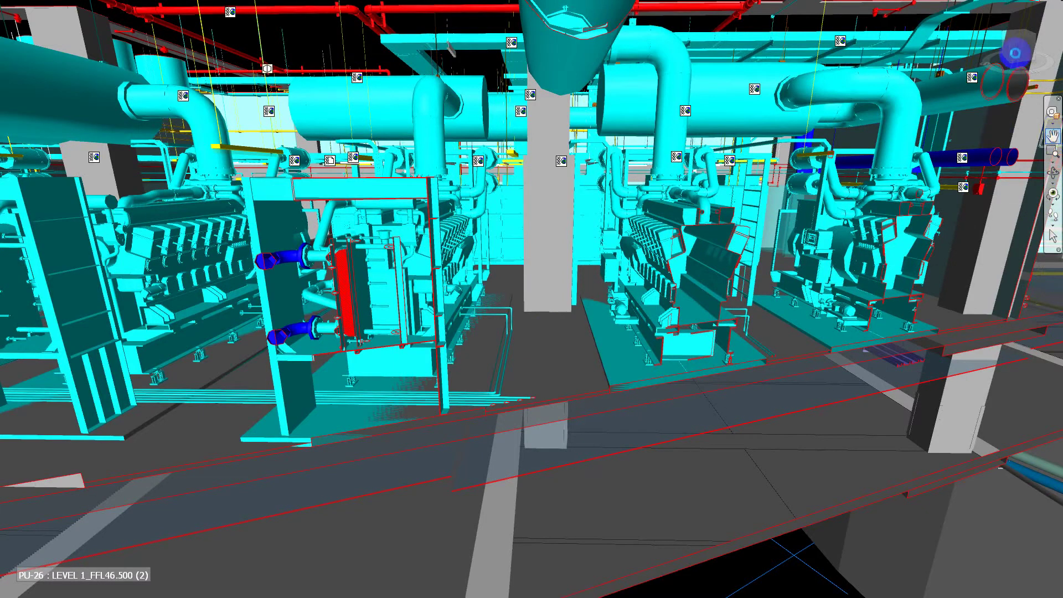
# Step: Exit full-screen display using the scene's viewpoint options
pyautogui.rightClick(1008, 60)
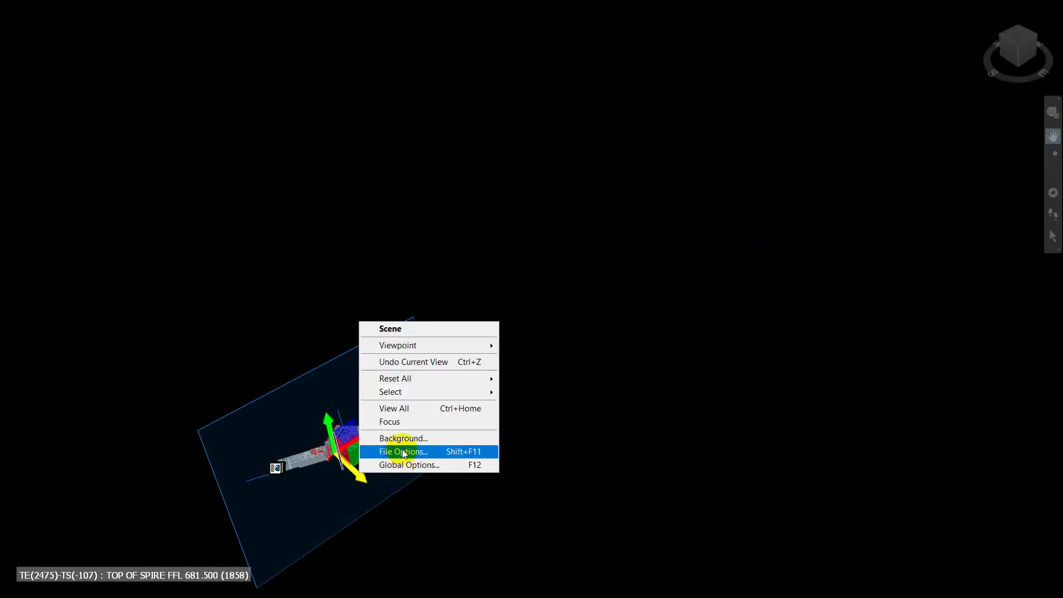
pyautogui.moveTo(392, 344)
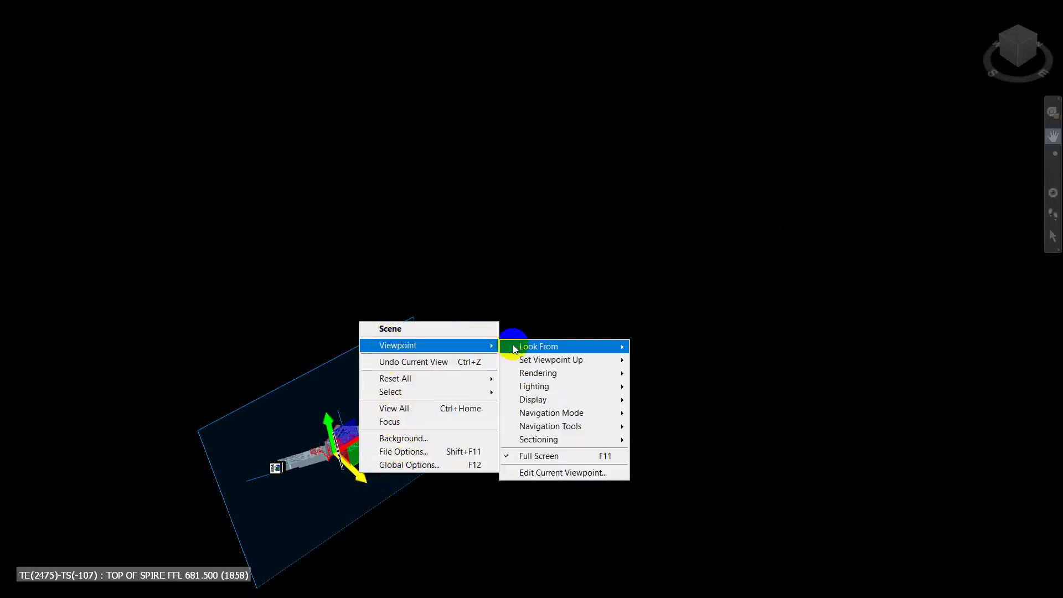
pyautogui.click(531, 456)
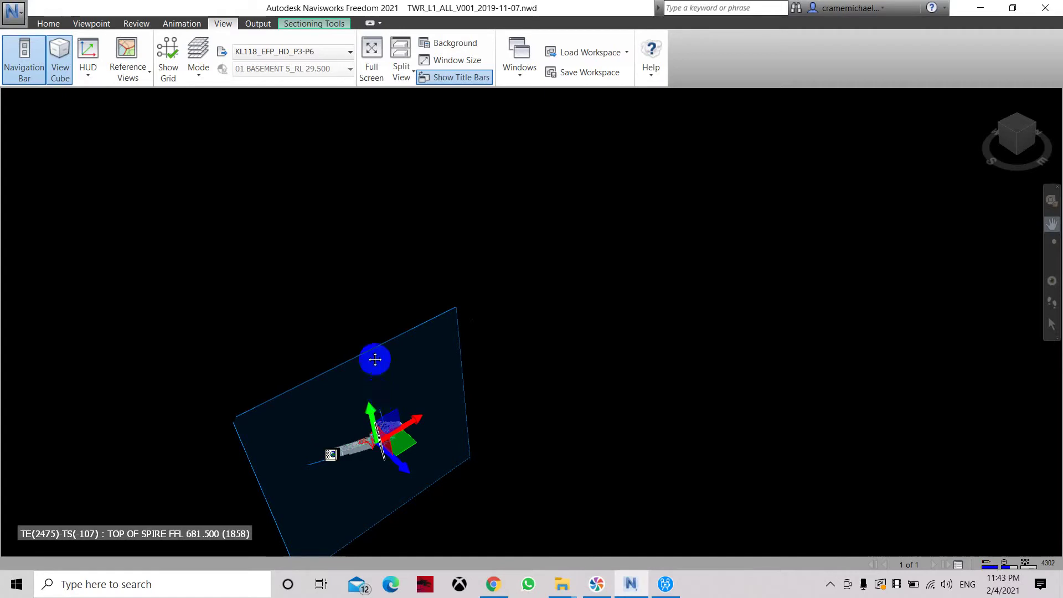
# Step: Open the saved viewpoints manager, load the 1.0Core Wall 5 electrical opening viewpoint, and orbit it to an oblique view of the plant rooms
pyautogui.click(90, 24)
pyautogui.click(94, 51)
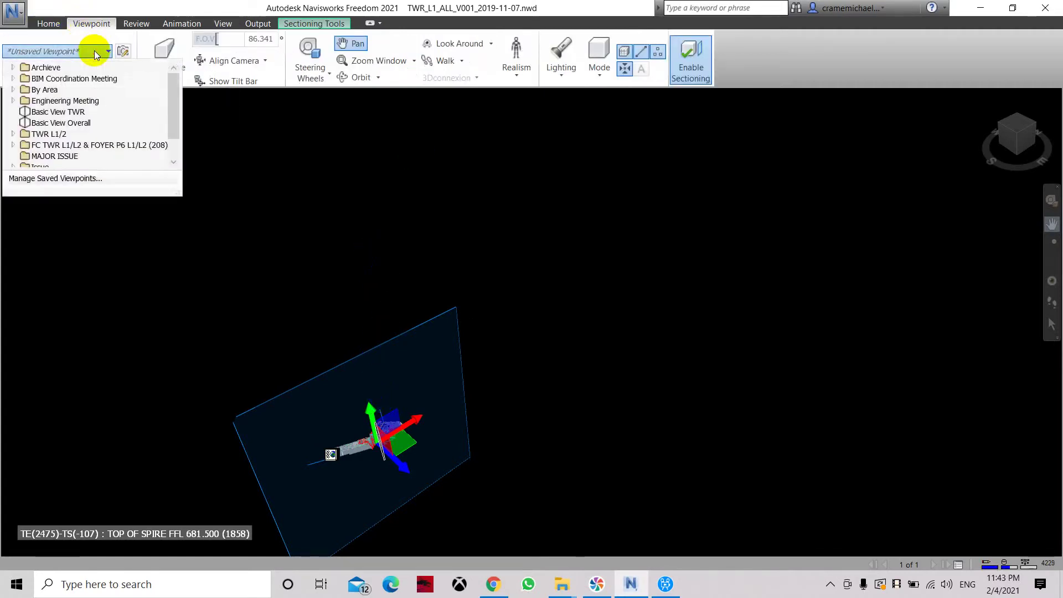
pyautogui.click(78, 176)
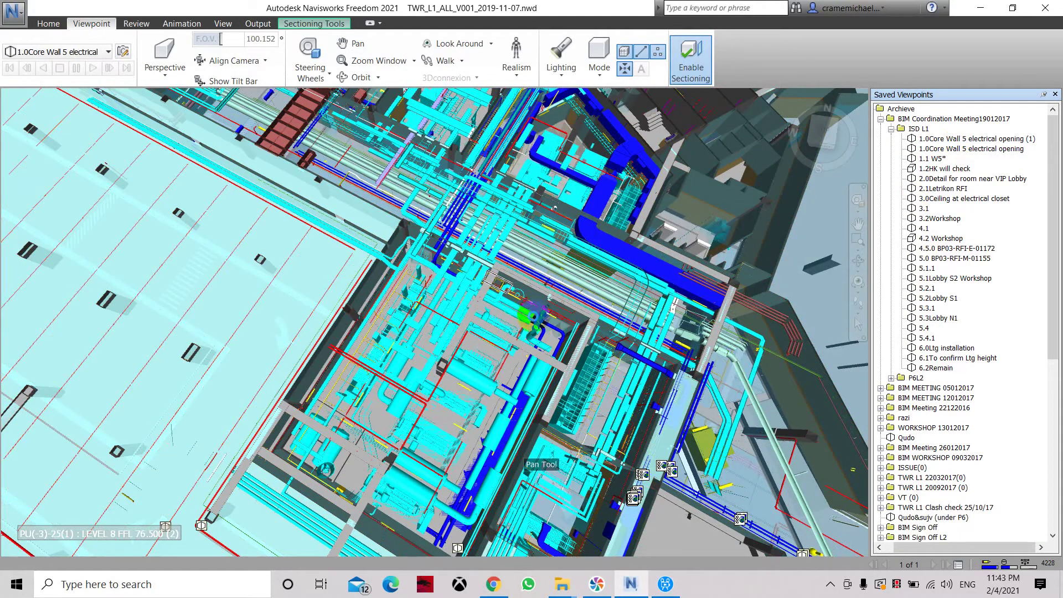
pyautogui.moveTo(532, 316); pyautogui.dragTo(535, 308, button='middle')
pyautogui.moveTo(825, 127); pyautogui.dragTo(807, 107)
pyautogui.moveTo(388, 381); pyautogui.dragTo(524, 339, button='middle')
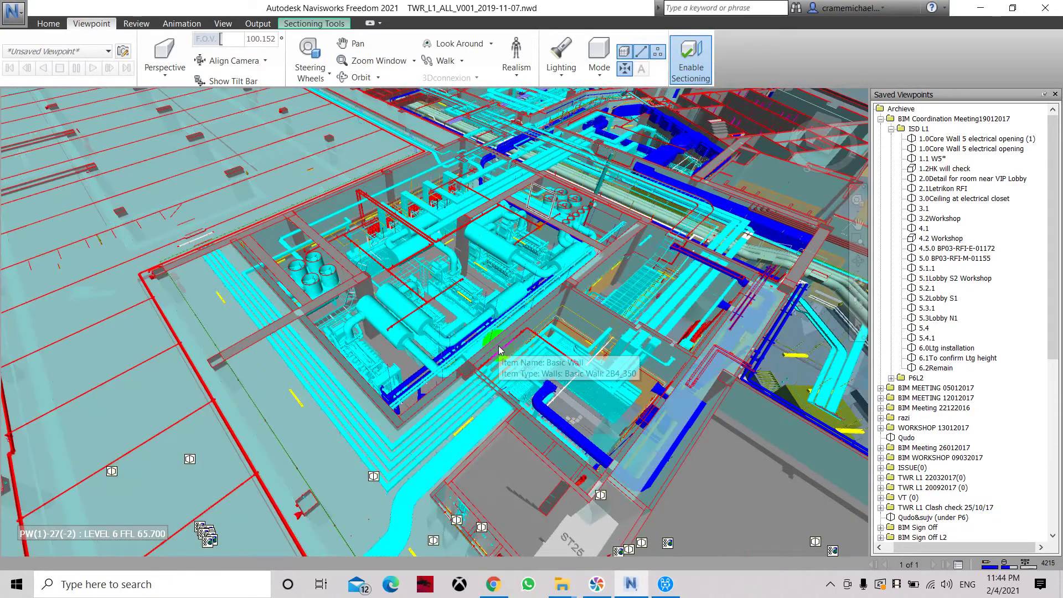
# Step: Split the scene horizontally and split the new lower view vertically
pyautogui.click(223, 24)
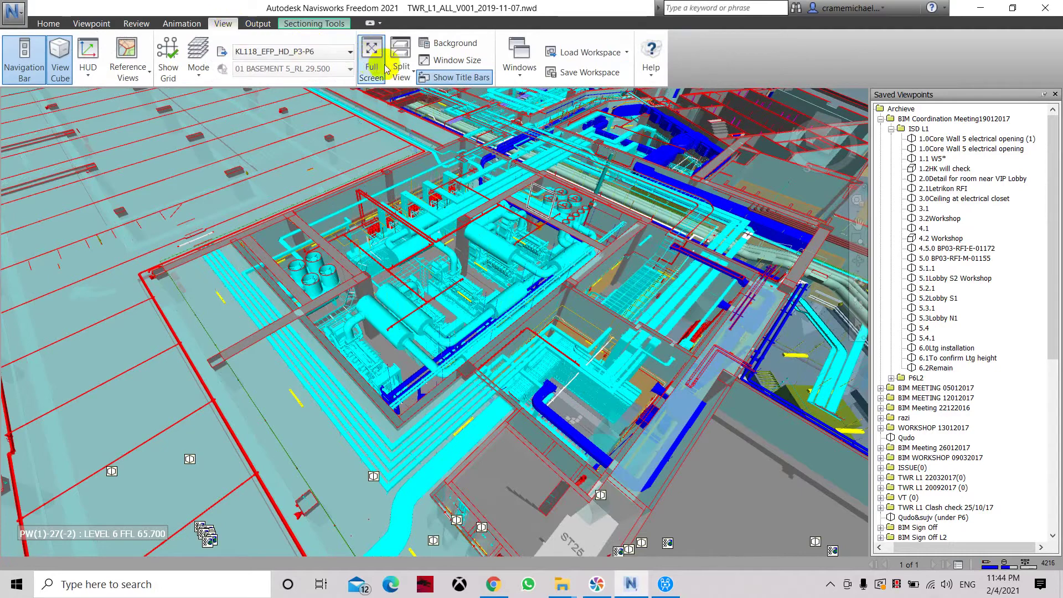
pyautogui.click(404, 54)
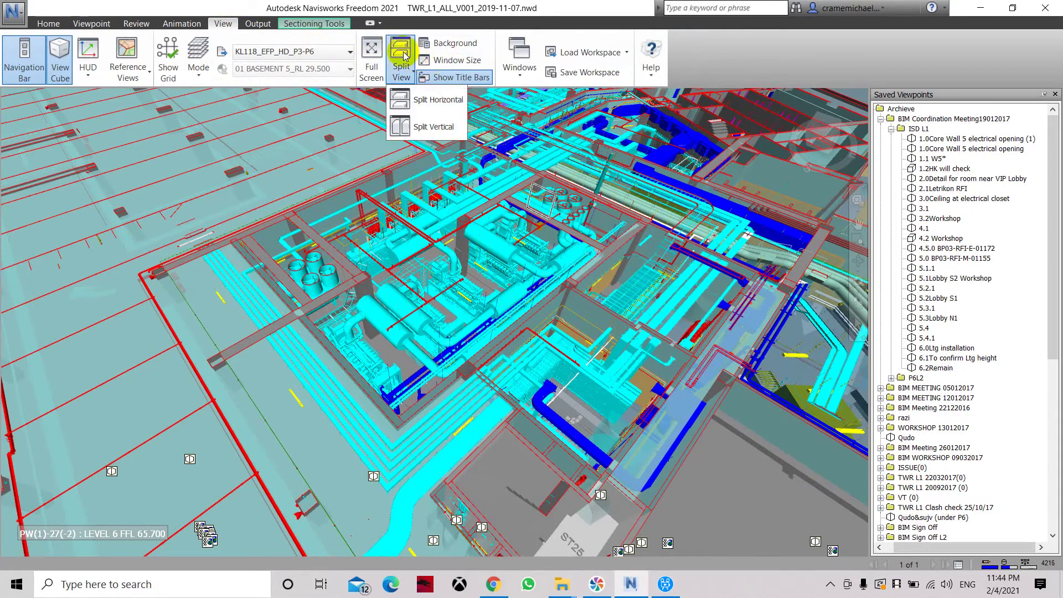
pyautogui.click(429, 100)
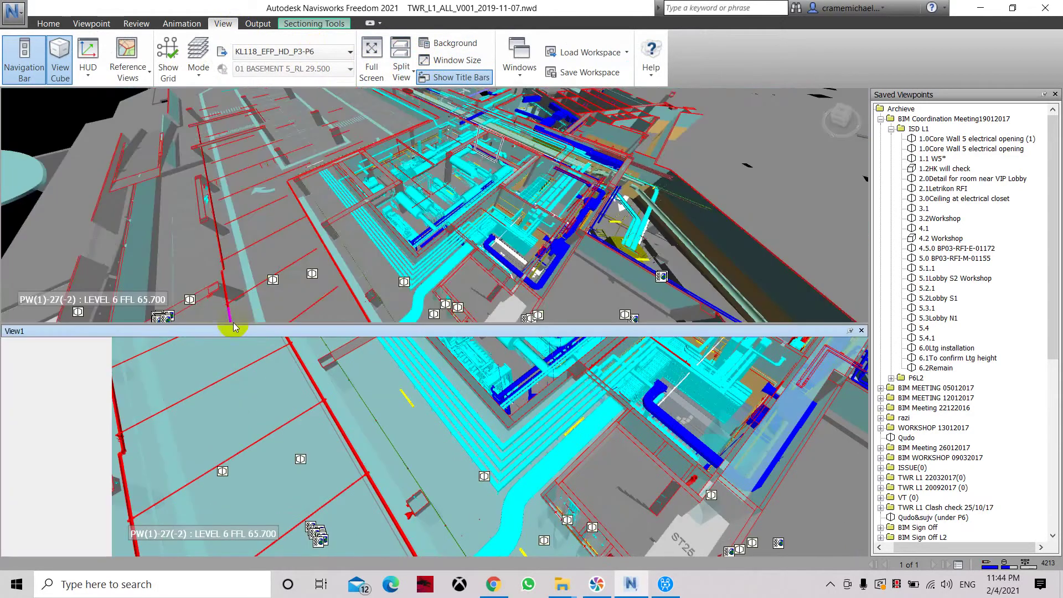
pyautogui.click(409, 75)
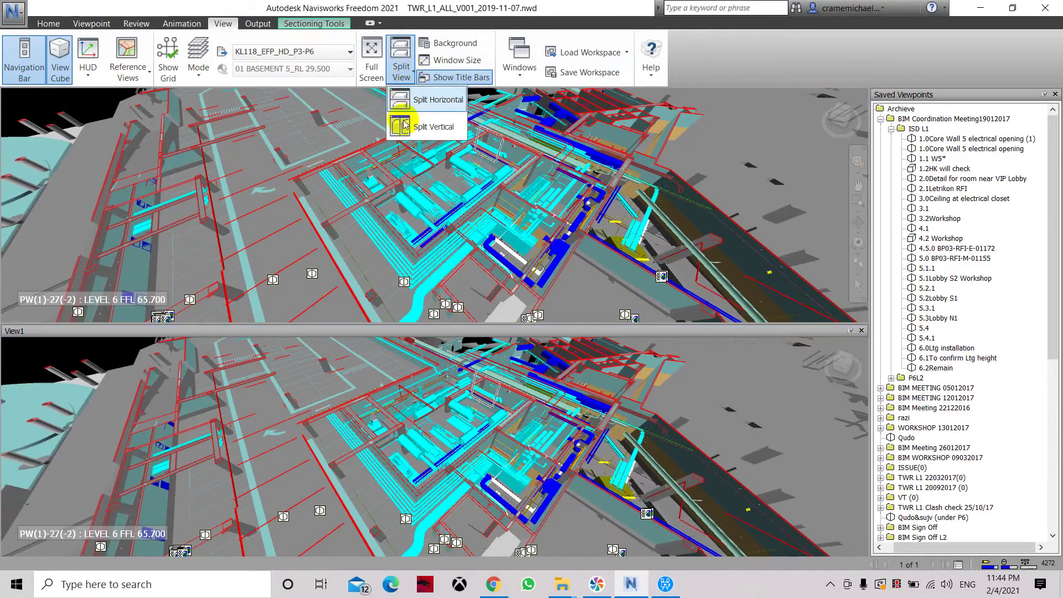
pyautogui.click(424, 118)
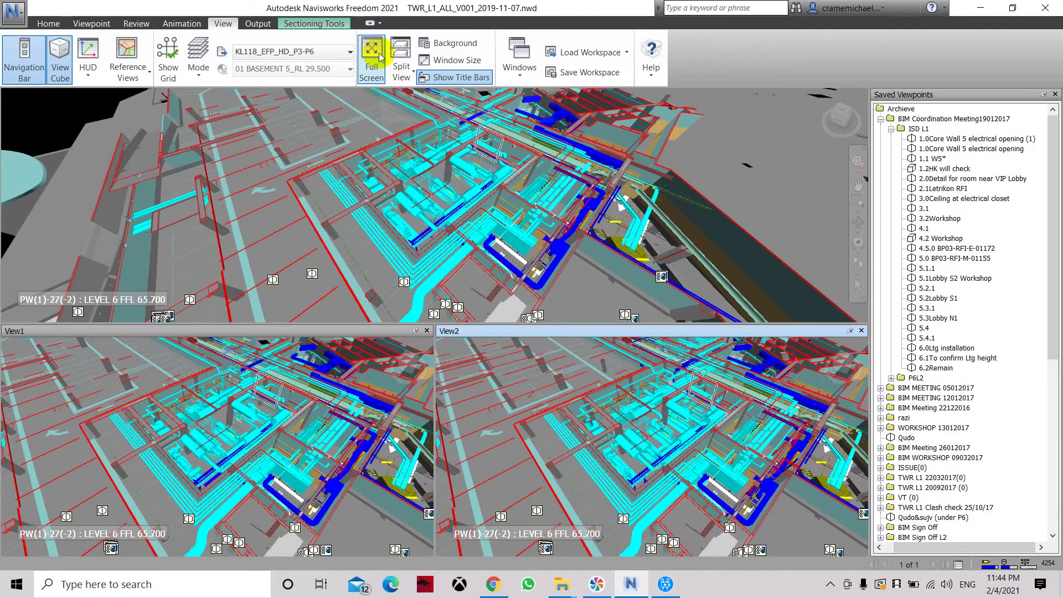
pyautogui.click(459, 247)
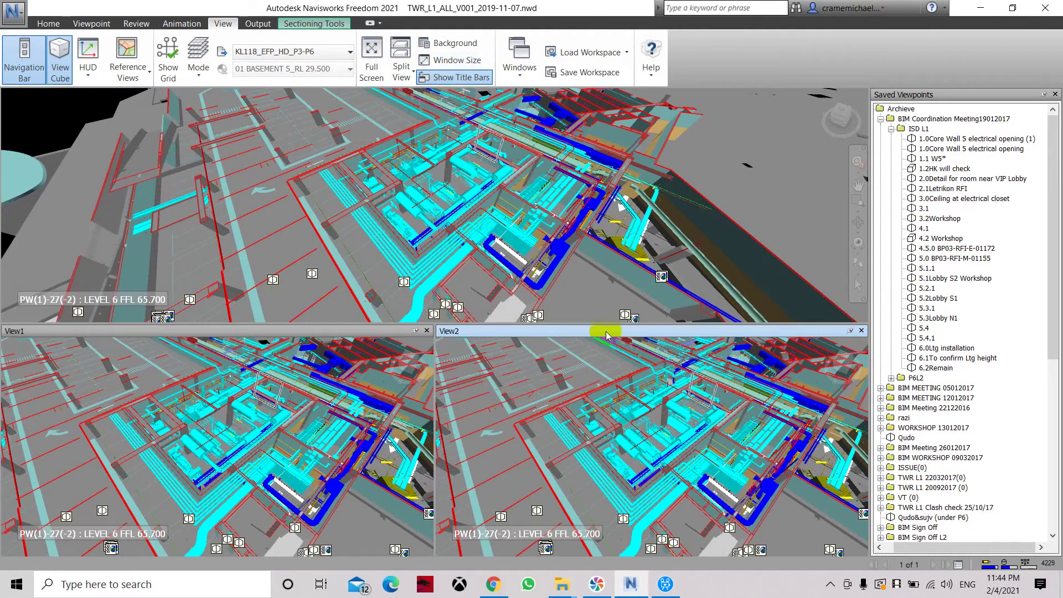
# Step: Close both extra split views so that only the main scene view remains
pyautogui.click(861, 330)
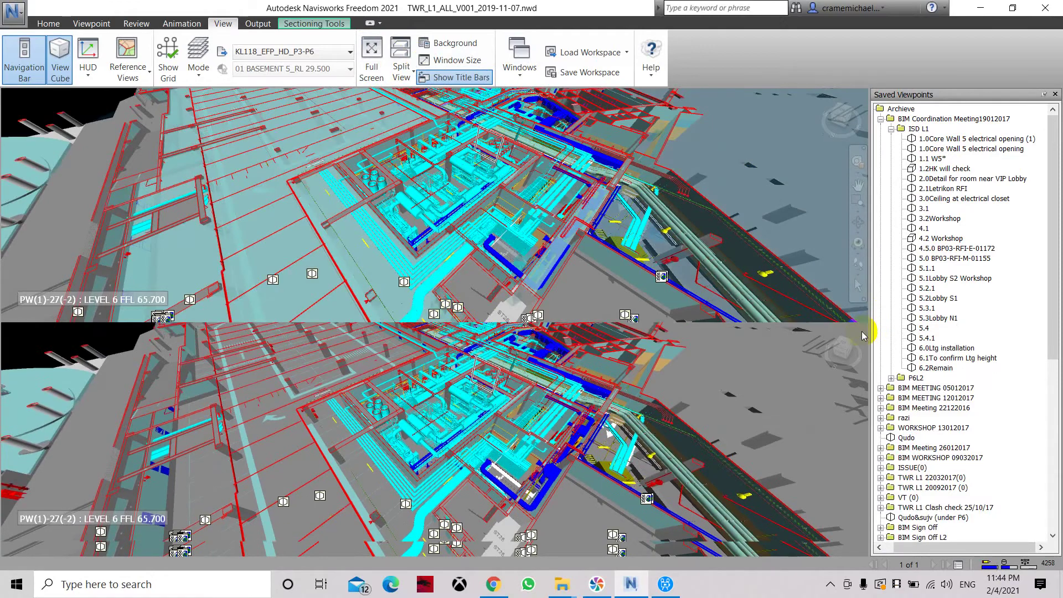
pyautogui.click(861, 331)
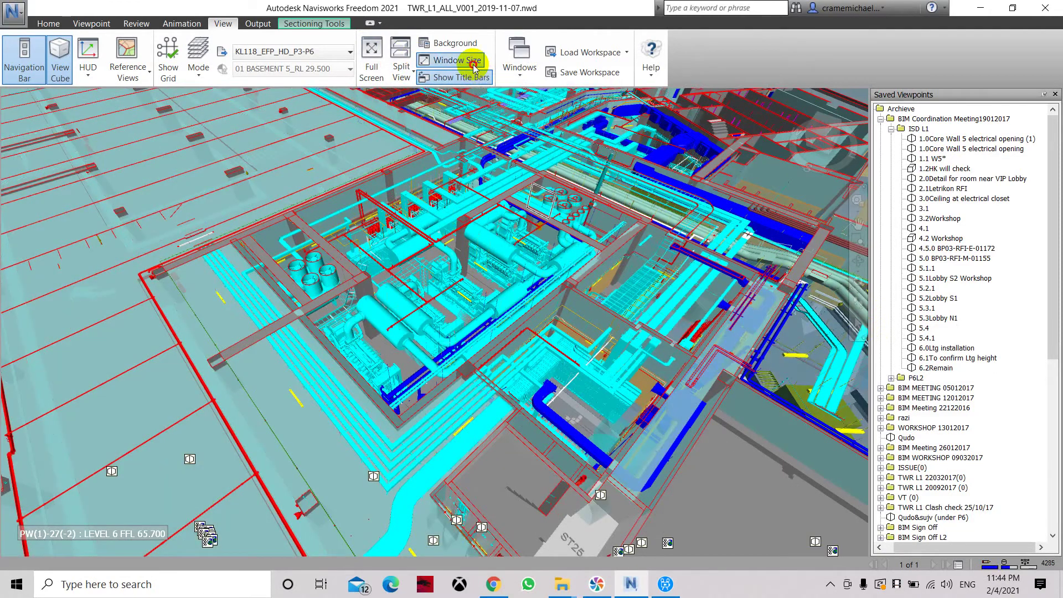
# Step: Check the available Window Size types for the scene view and cancel without changing the size
pyautogui.click(474, 67)
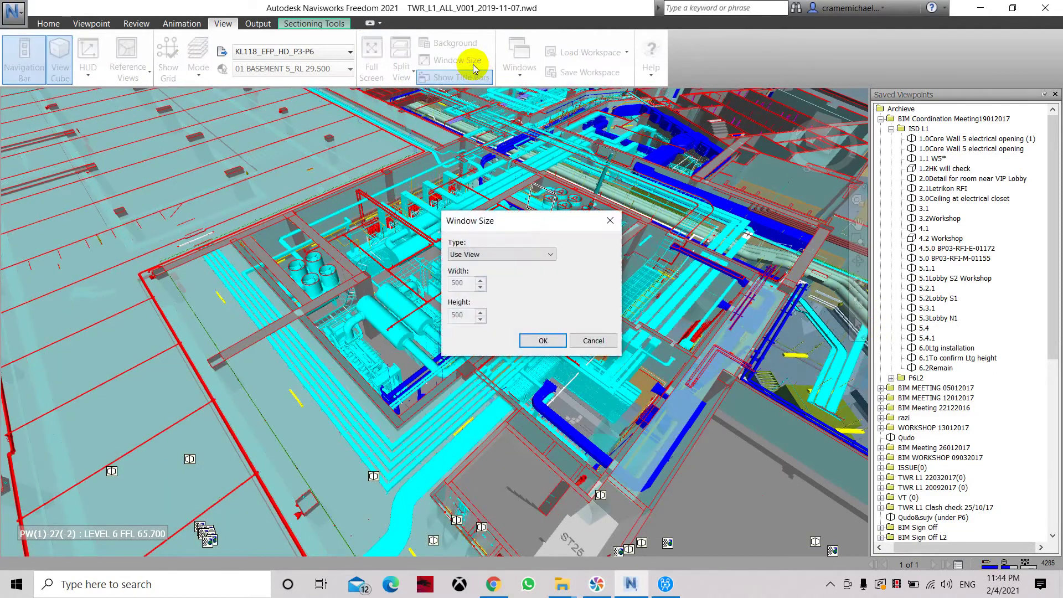
pyautogui.click(497, 255)
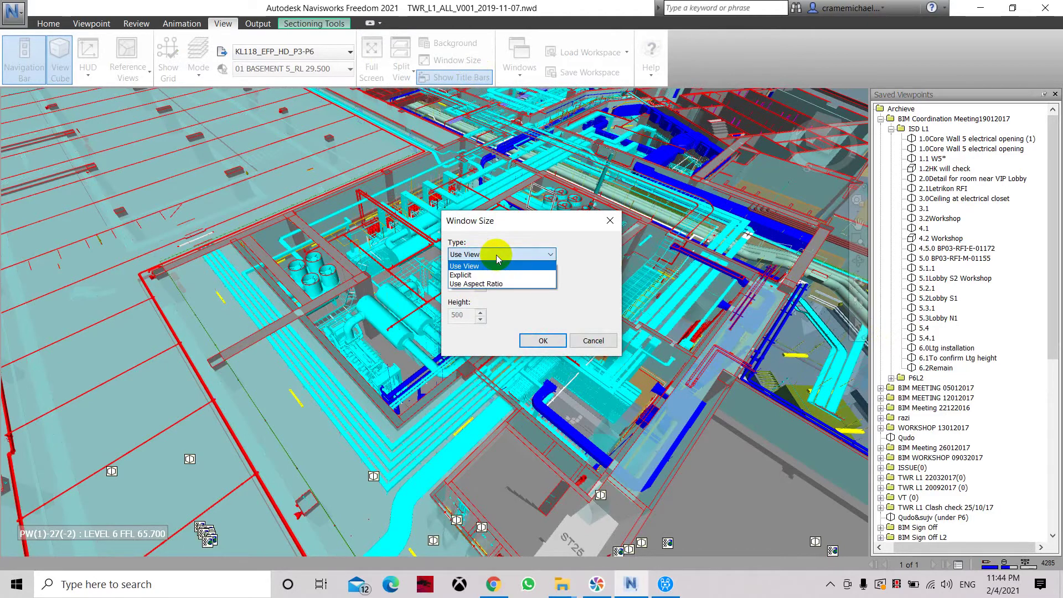
pyautogui.click(632, 355)
pyautogui.click(593, 341)
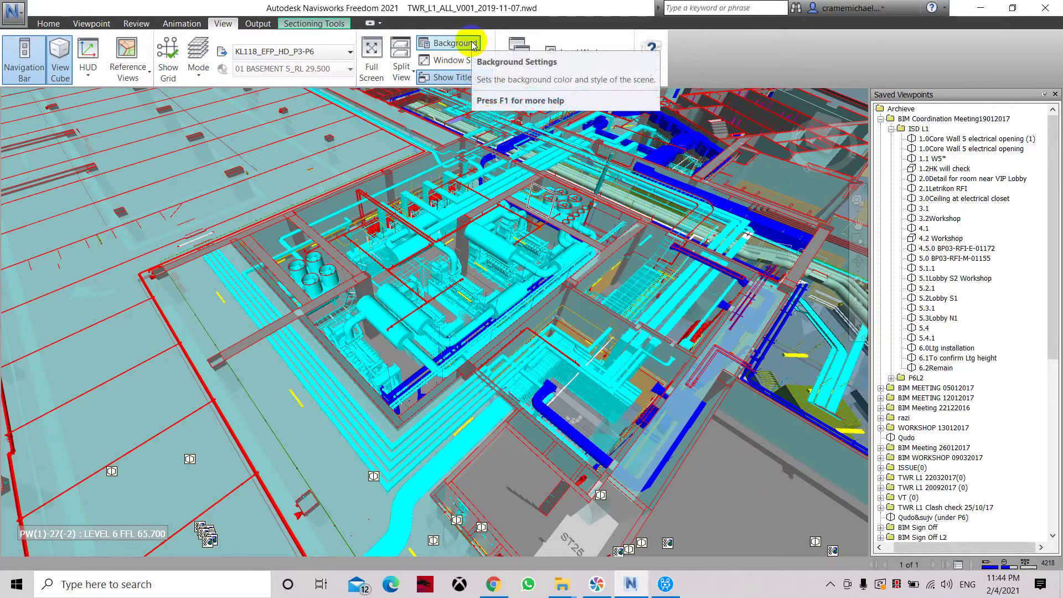
# Step: Check the available background modes in the Background Settings and cancel without applying a change
pyautogui.click(474, 44)
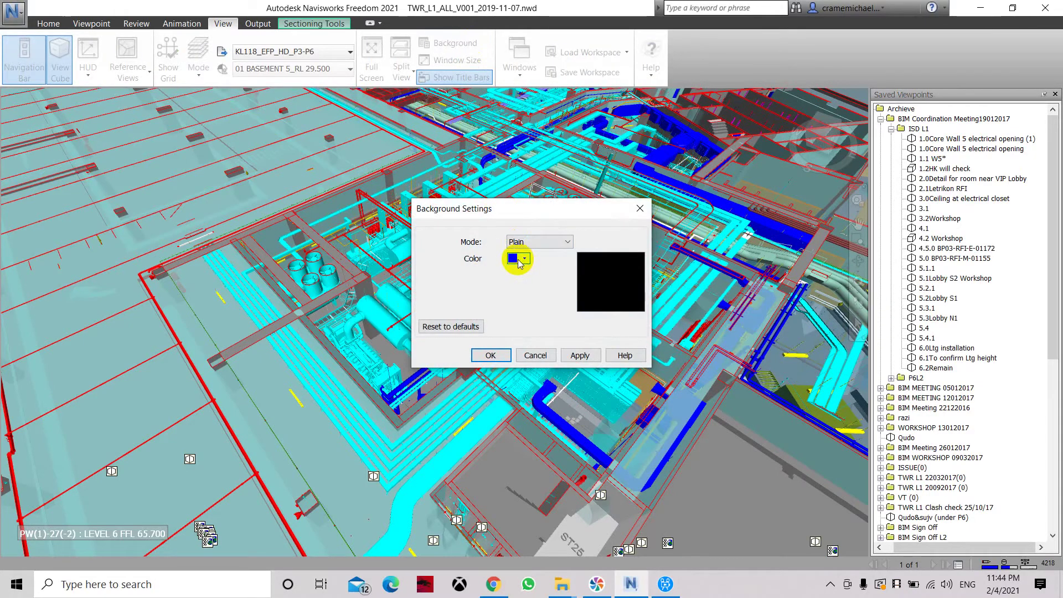
pyautogui.click(541, 245)
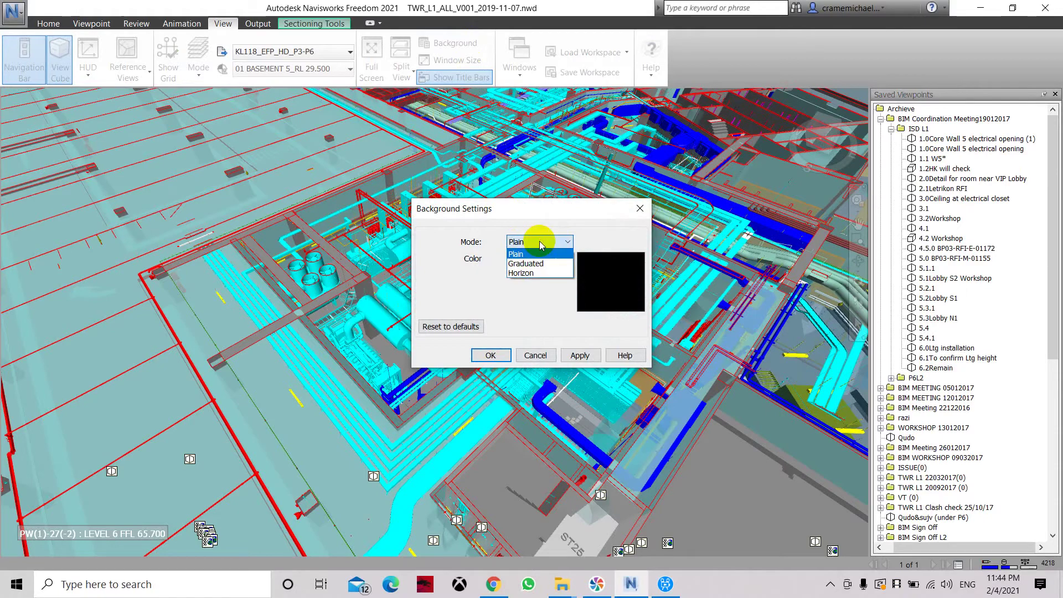
pyautogui.click(541, 245)
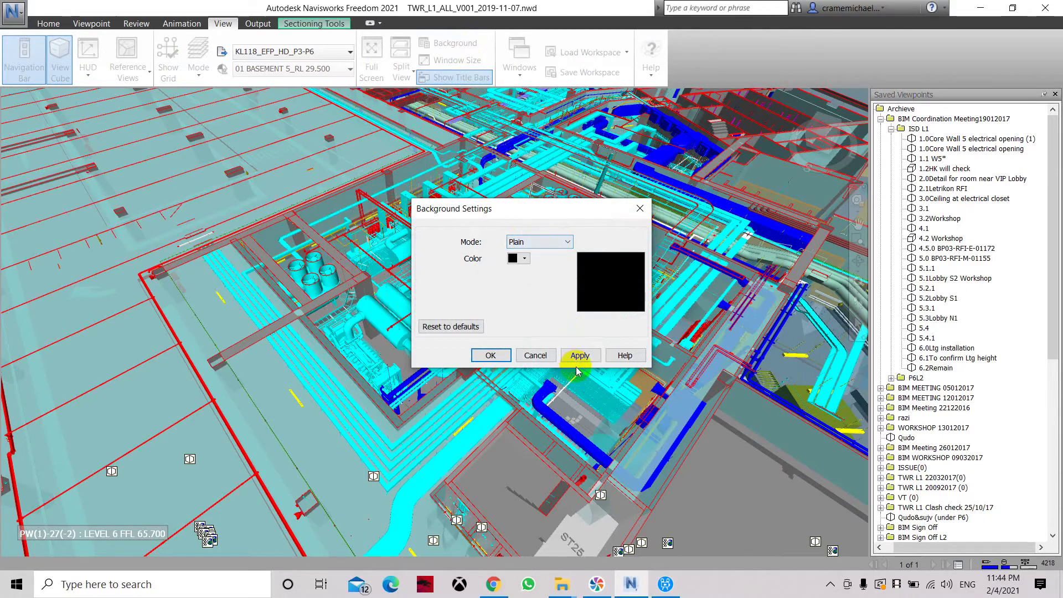
pyautogui.click(535, 355)
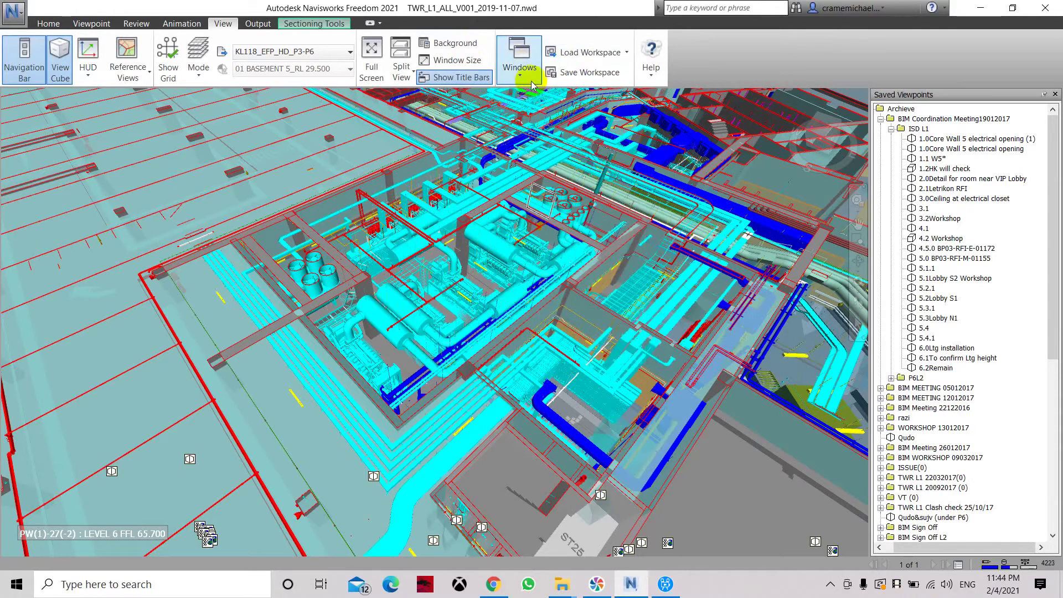
# Step: Show the TimeLiner Playback and Comments windows below the scene
pyautogui.click(519, 58)
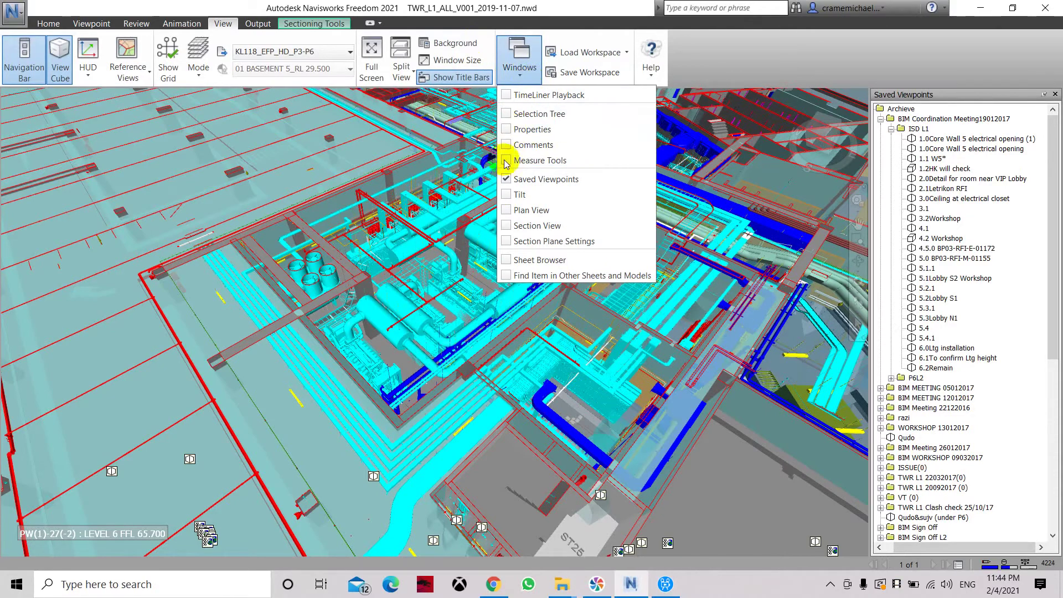
pyautogui.click(510, 95)
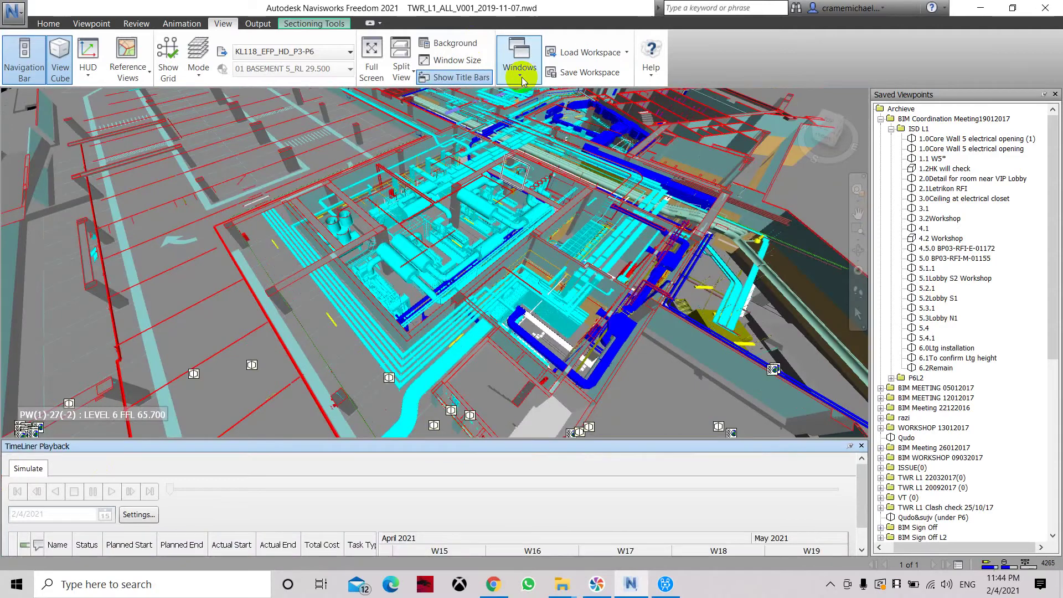
pyautogui.click(520, 72)
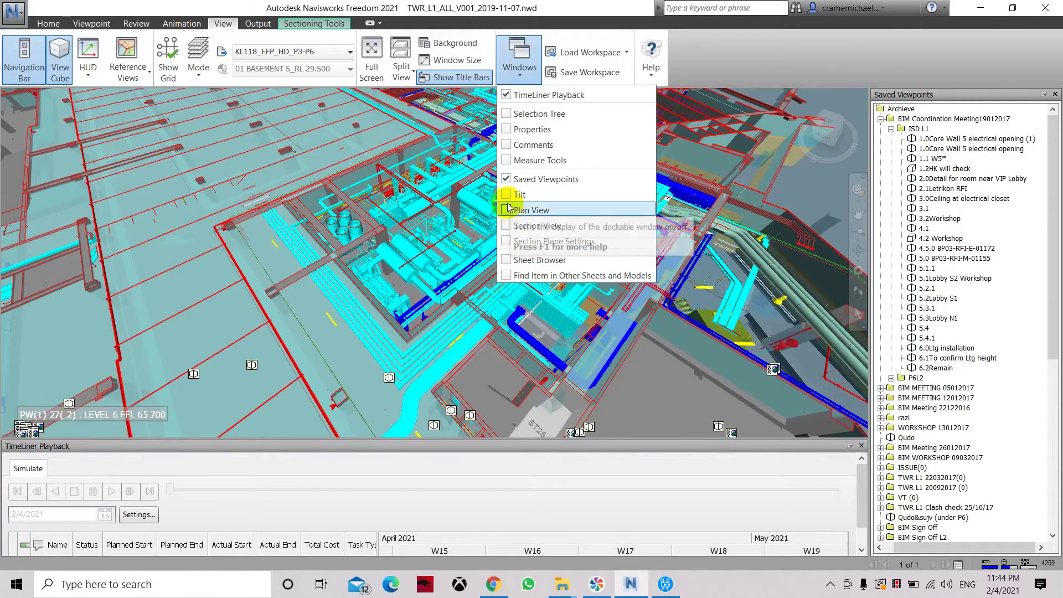
pyautogui.click(511, 146)
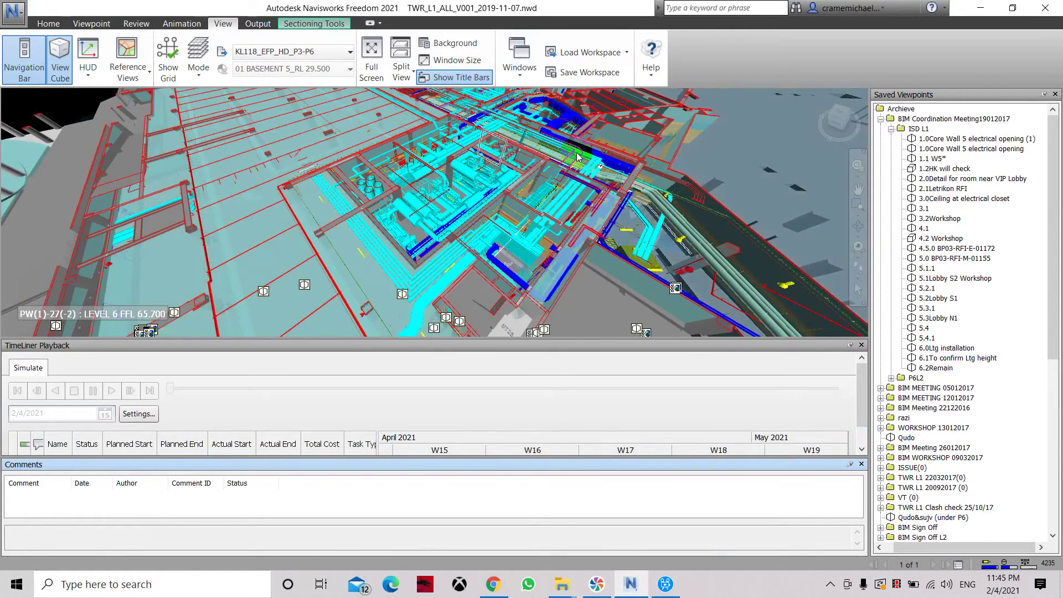
pyautogui.click(698, 204)
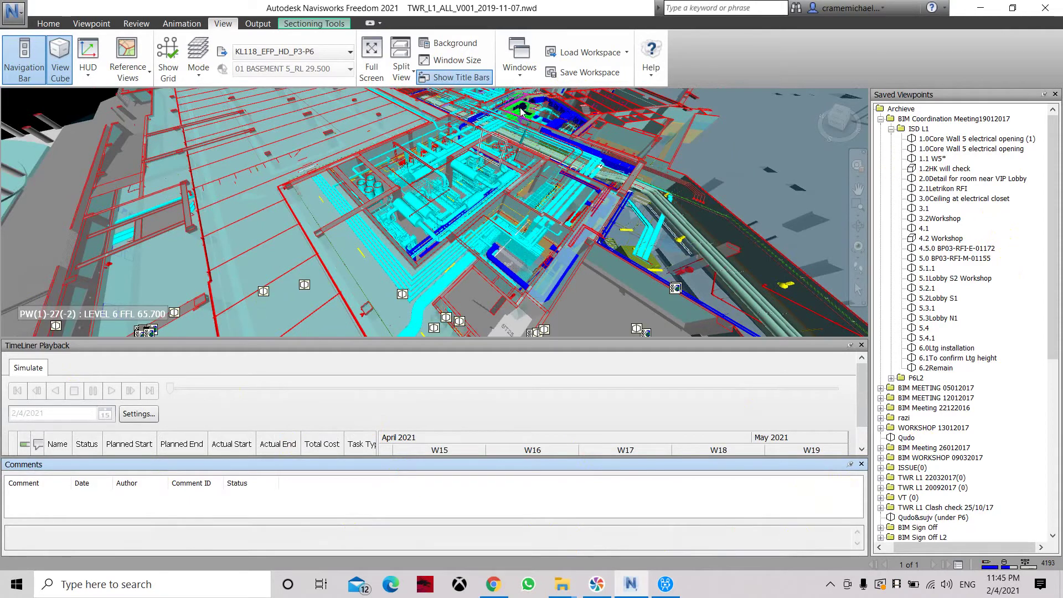
# Step: Hide the TimeLiner Playback, Comments and Saved Viewpoints windows
pyautogui.click(519, 62)
pyautogui.click(520, 98)
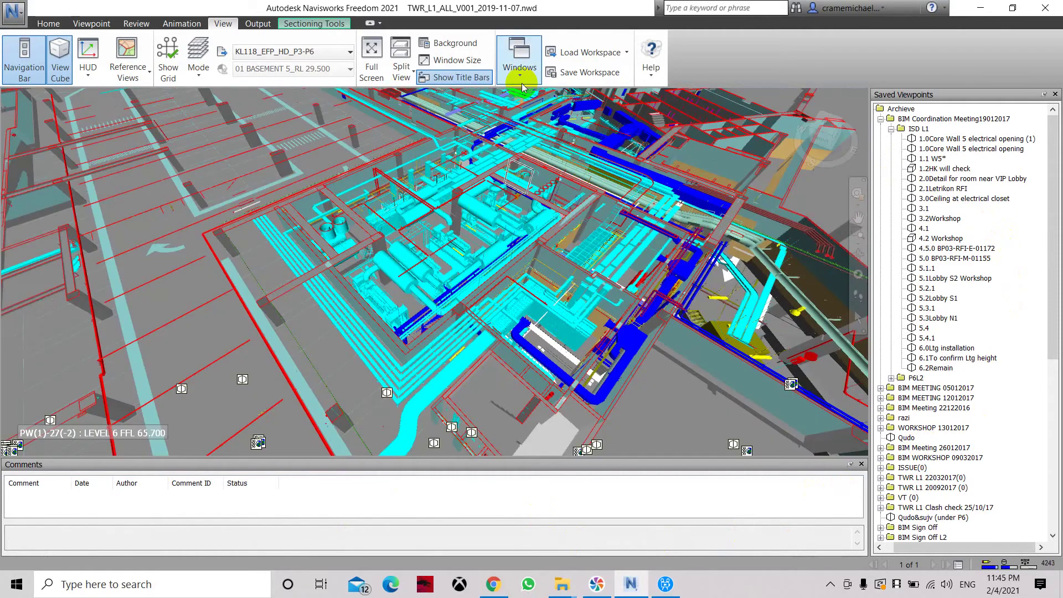
pyautogui.click(521, 82)
pyautogui.click(510, 146)
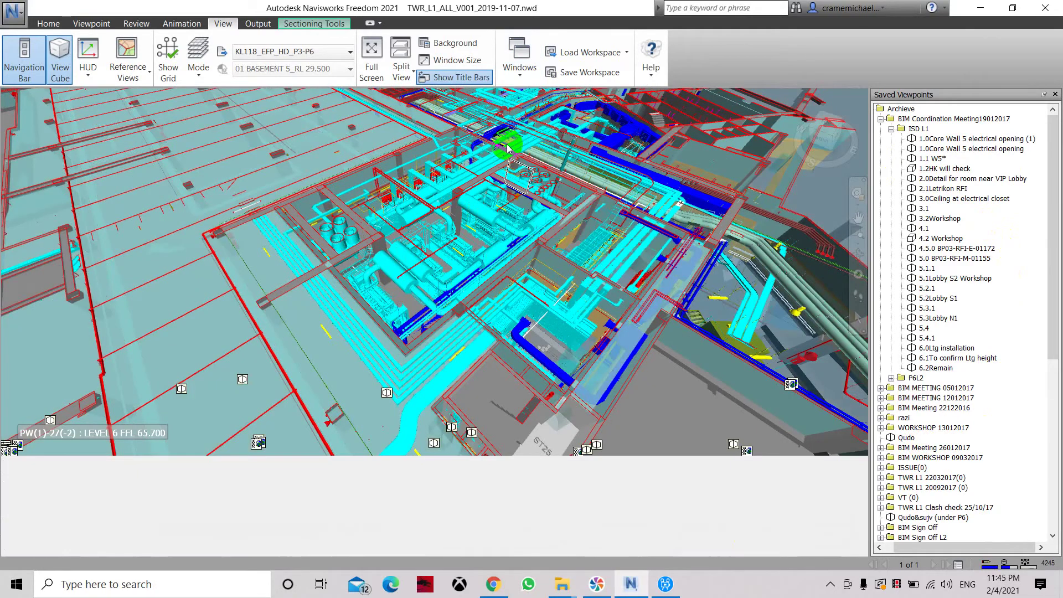
pyautogui.click(519, 72)
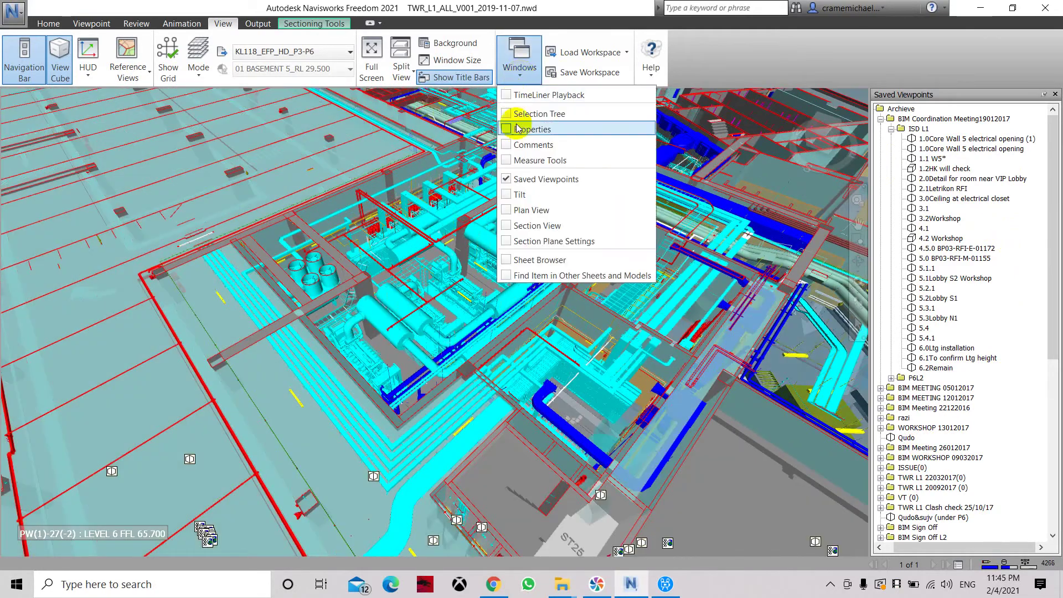
pyautogui.click(506, 181)
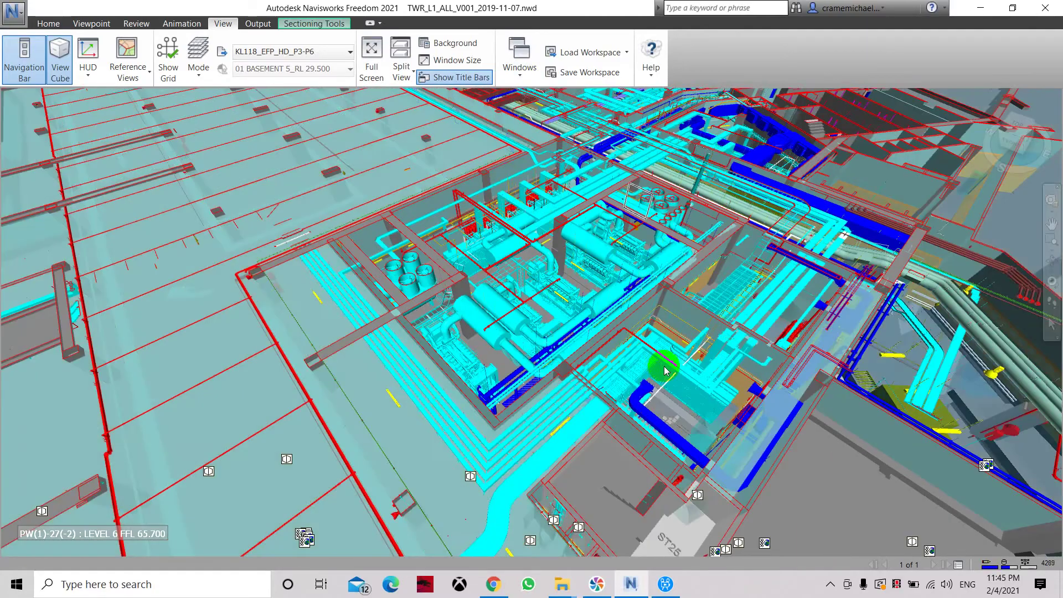
# Step: Orbit and zoom around the plant rooms to examine the generators, exhaust silencers and surrounding pipework from the opposite side
pyautogui.moveTo(654, 371); pyautogui.dragTo(591, 368, button='middle')
pyautogui.moveTo(1019, 147); pyautogui.dragTo(1015, 123)
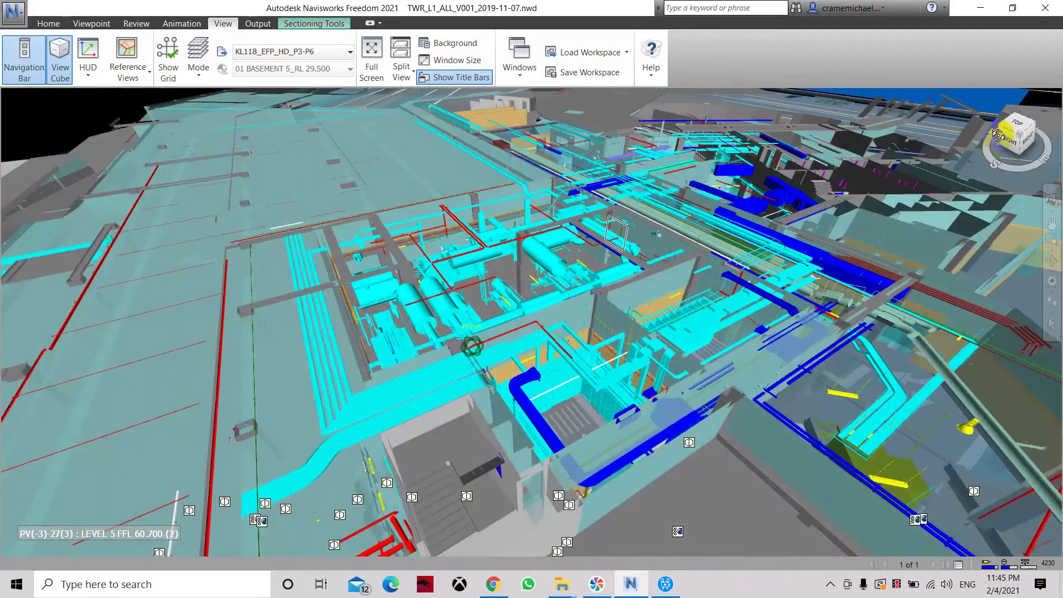
pyautogui.moveTo(571, 447)
pyautogui.keyDown('shift'); pyautogui.mouseDown(button='middle')
pyautogui.moveTo(557, 474)
pyautogui.moveTo(562, 443)
pyautogui.moveTo(501, 372)
pyautogui.moveTo(500, 338)
pyautogui.mouseUp(button='middle'); pyautogui.keyUp('shift')
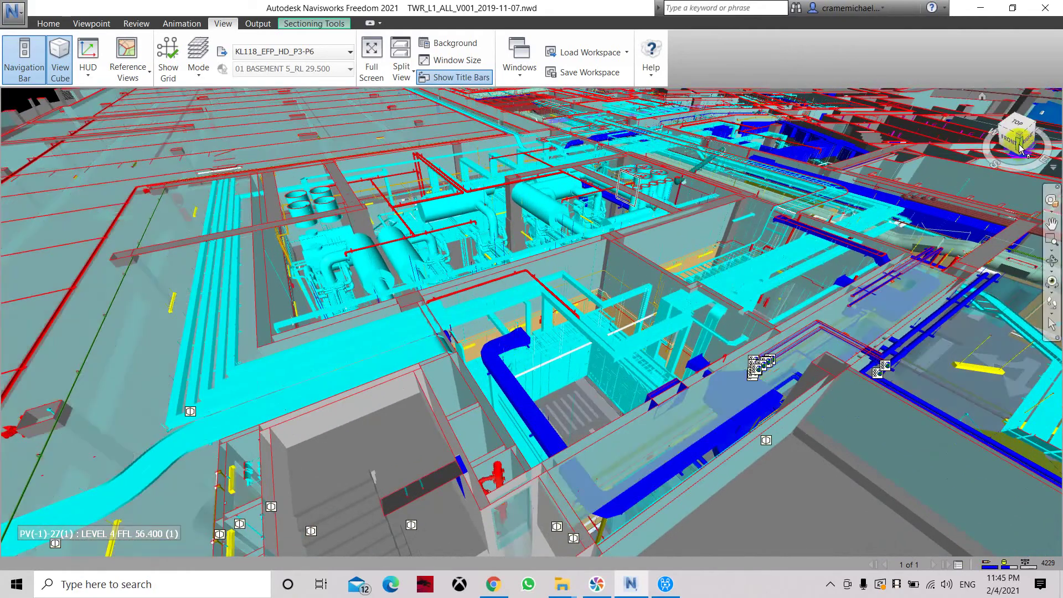
pyautogui.moveTo(1030, 147); pyautogui.dragTo(1017, 141)
pyautogui.scroll(-3, 391, 227)
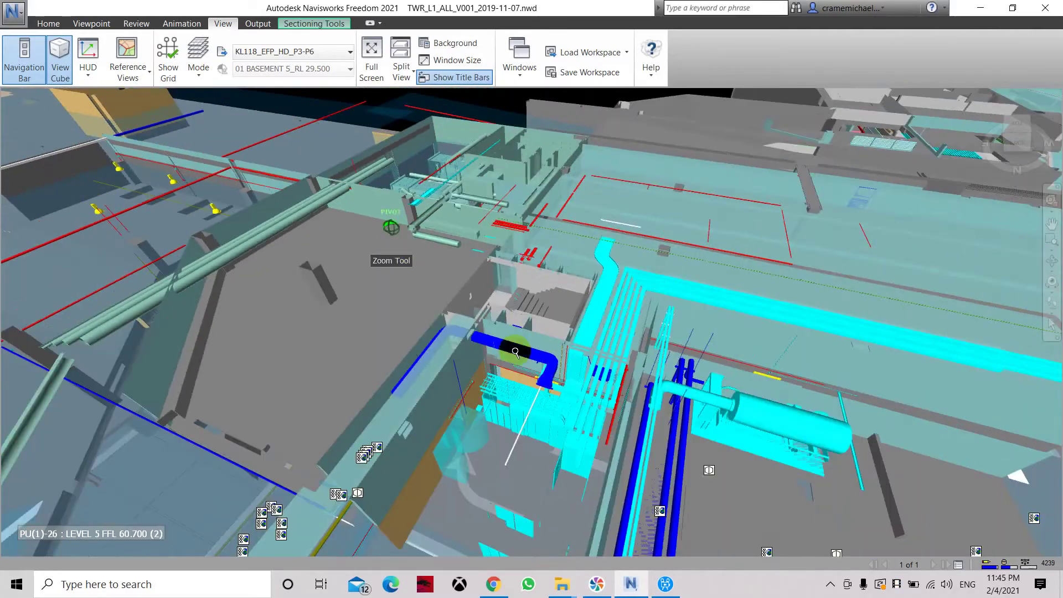
pyautogui.scroll(2, 517, 364)
pyautogui.moveTo(517, 364); pyautogui.dragTo(427, 149, button='middle')
pyautogui.keyDown('shift'); pyautogui.moveTo(559, 326); pyautogui.dragTo(406, 240, button='middle'); pyautogui.keyUp('shift')
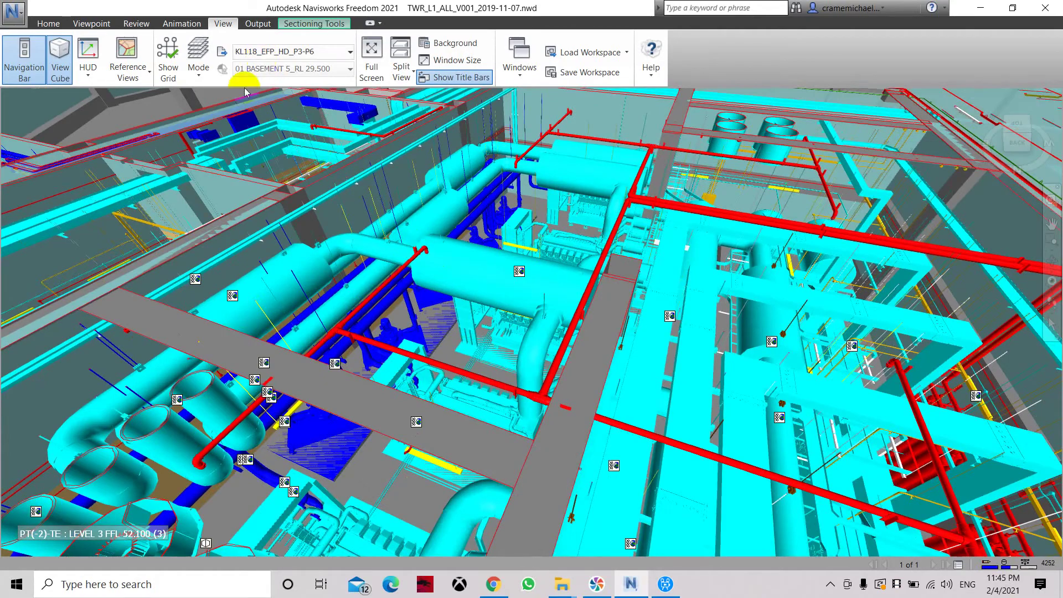
pyautogui.scroll(-6, 307, 276)
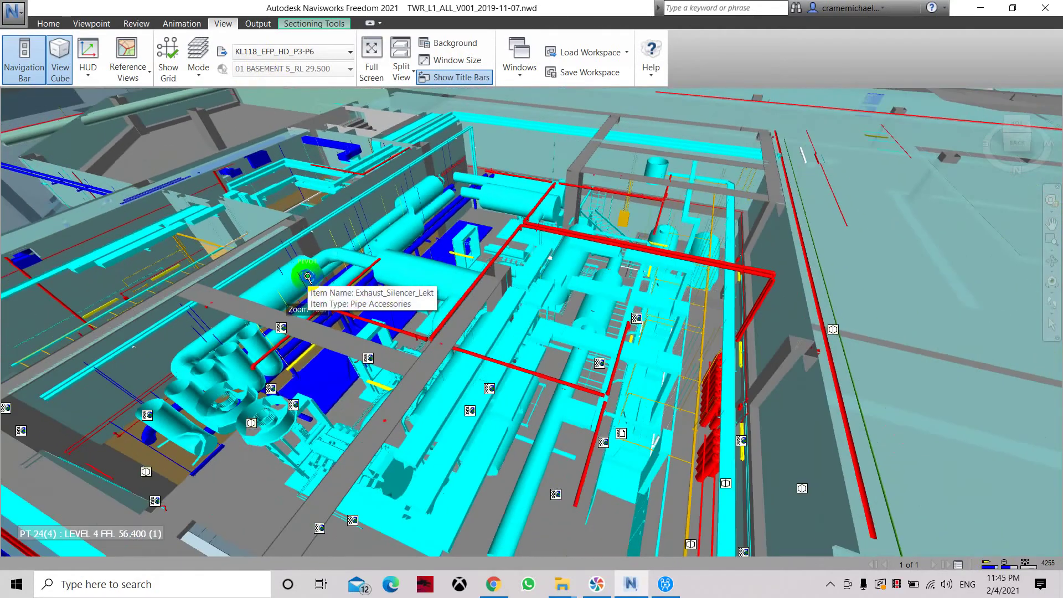
pyautogui.scroll(-2, 307, 276)
# Step: Check the print options for the current view, cancel printing, and look at the page in the print preview
pyautogui.click(256, 25)
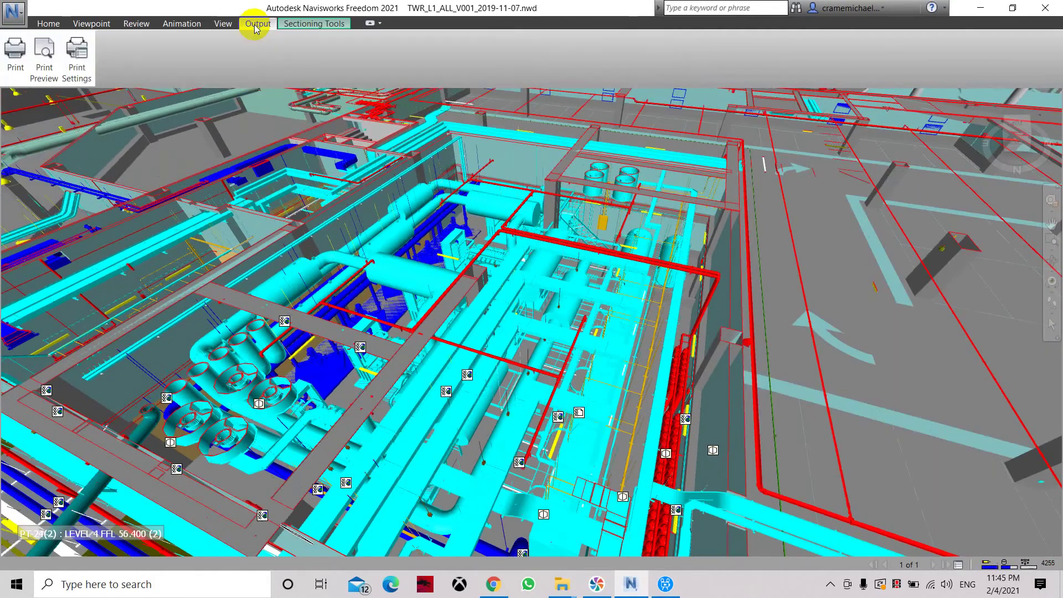
pyautogui.click(15, 66)
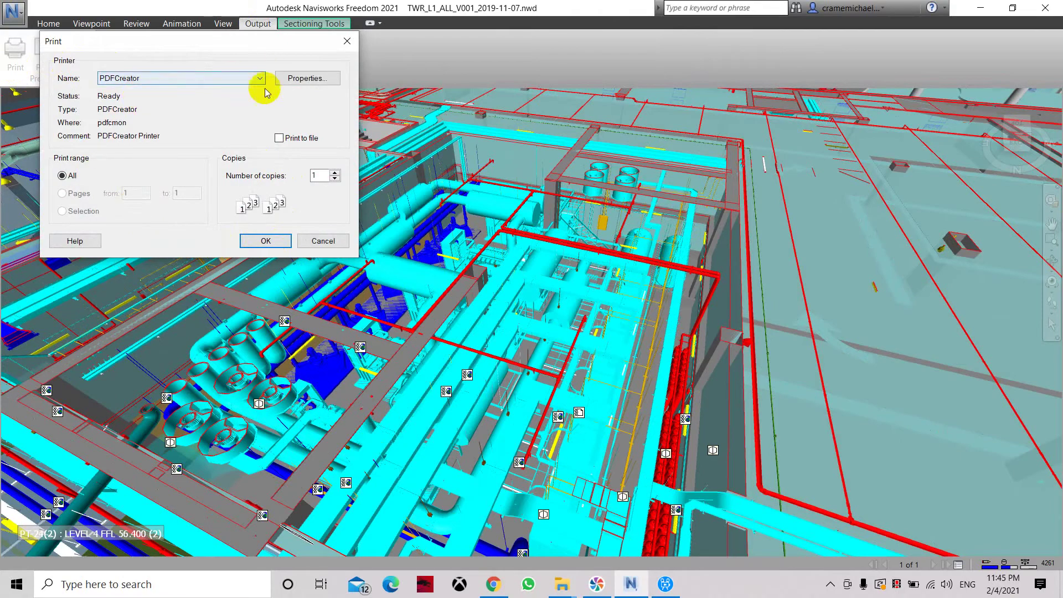
pyautogui.click(323, 241)
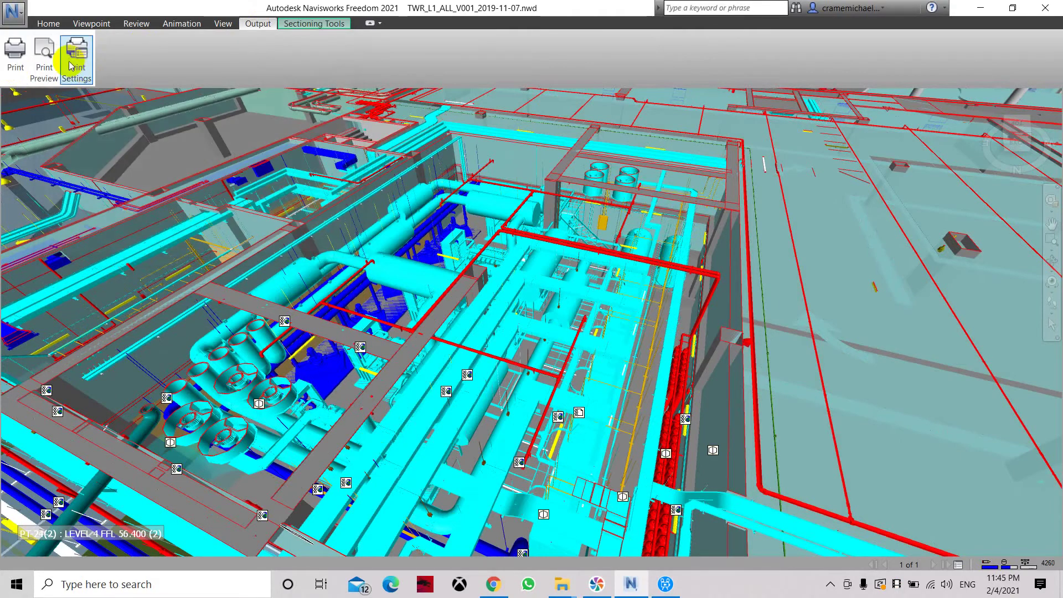
pyautogui.click(45, 53)
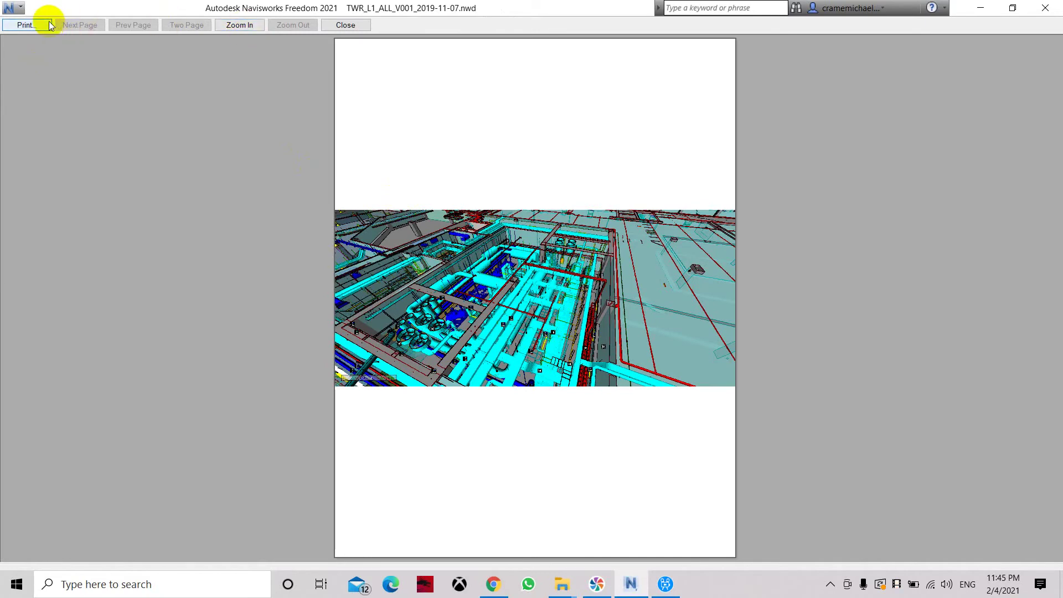
pyautogui.click(355, 26)
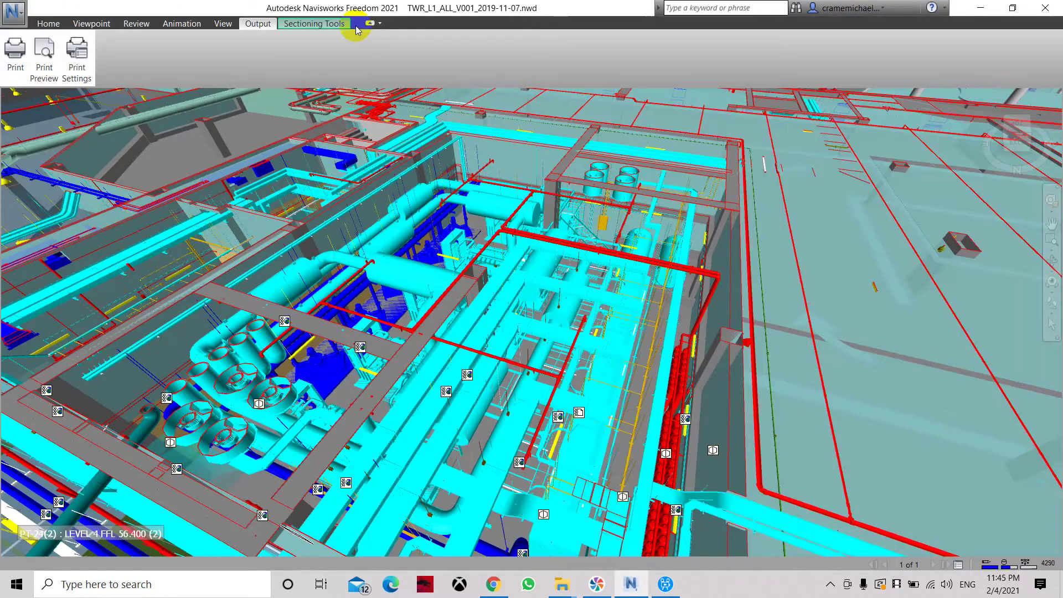
# Step: Set the print orientation to Landscape and check the page in the print preview
pyautogui.click(74, 66)
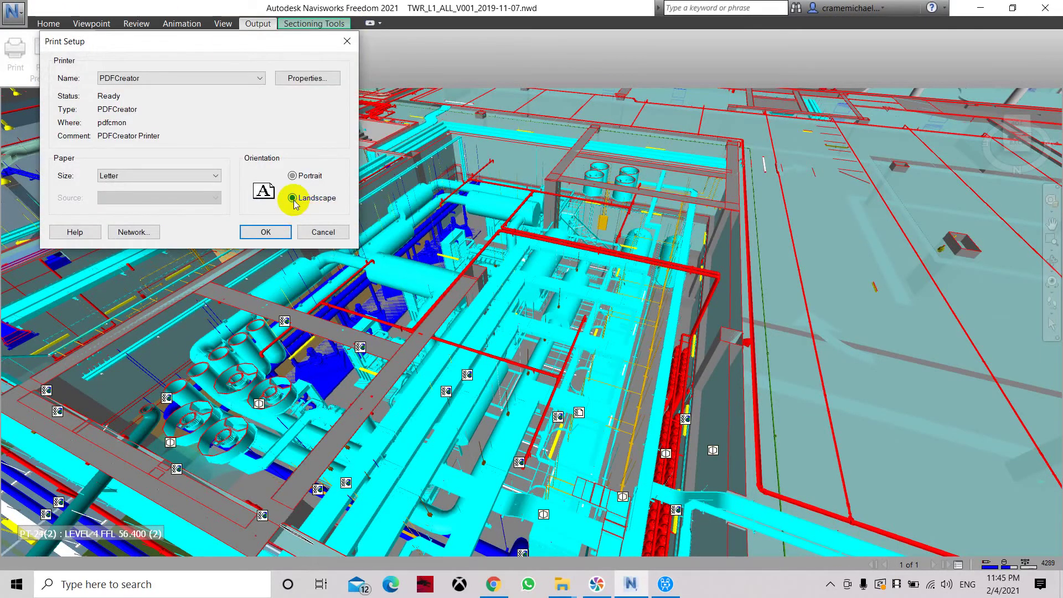
pyautogui.click(253, 233)
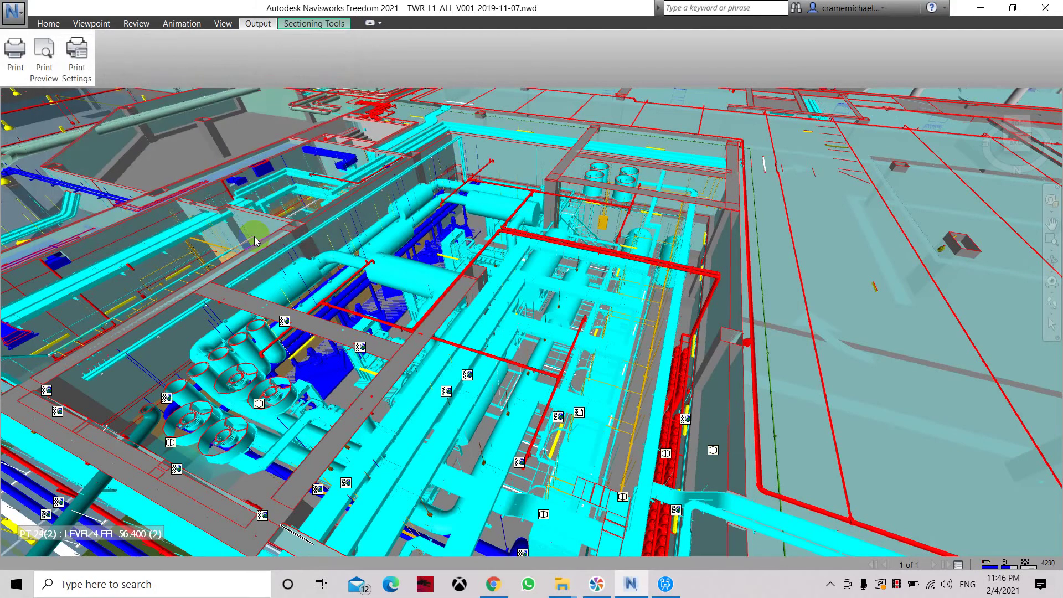
pyautogui.click(46, 61)
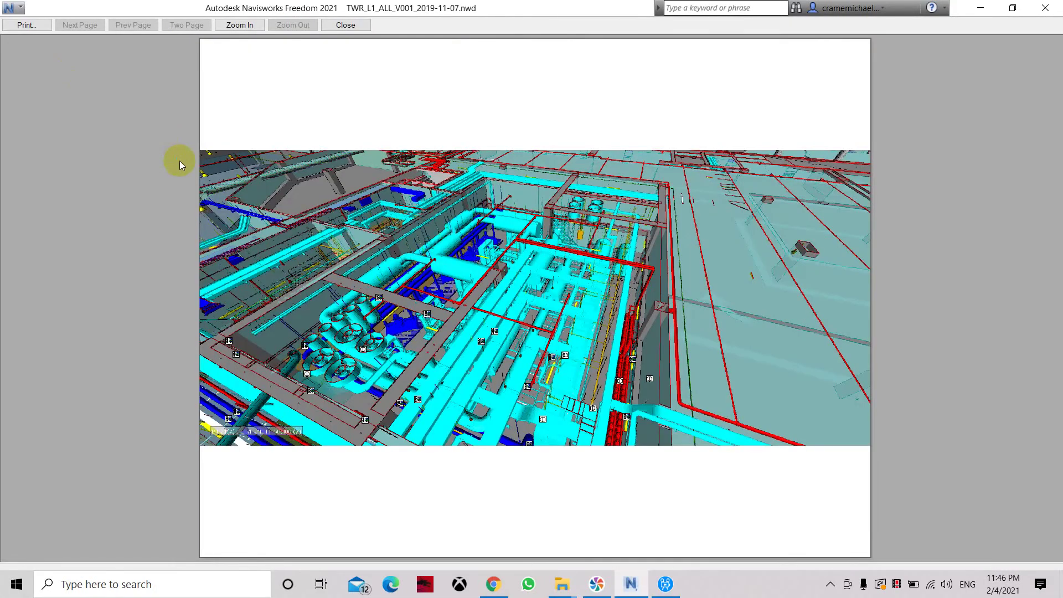
pyautogui.click(346, 26)
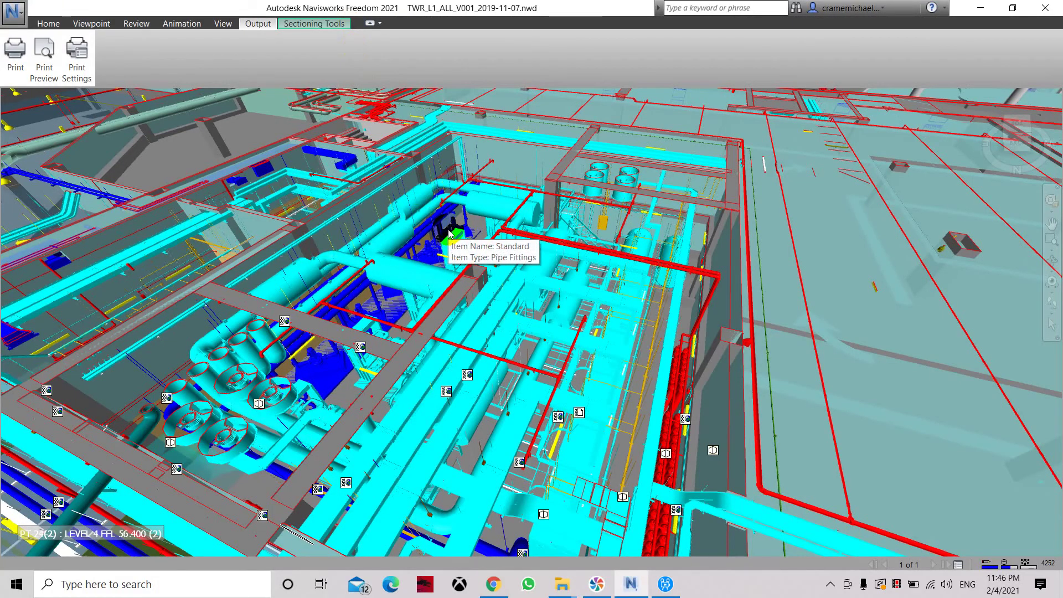
pyautogui.scroll(-3, 449, 232)
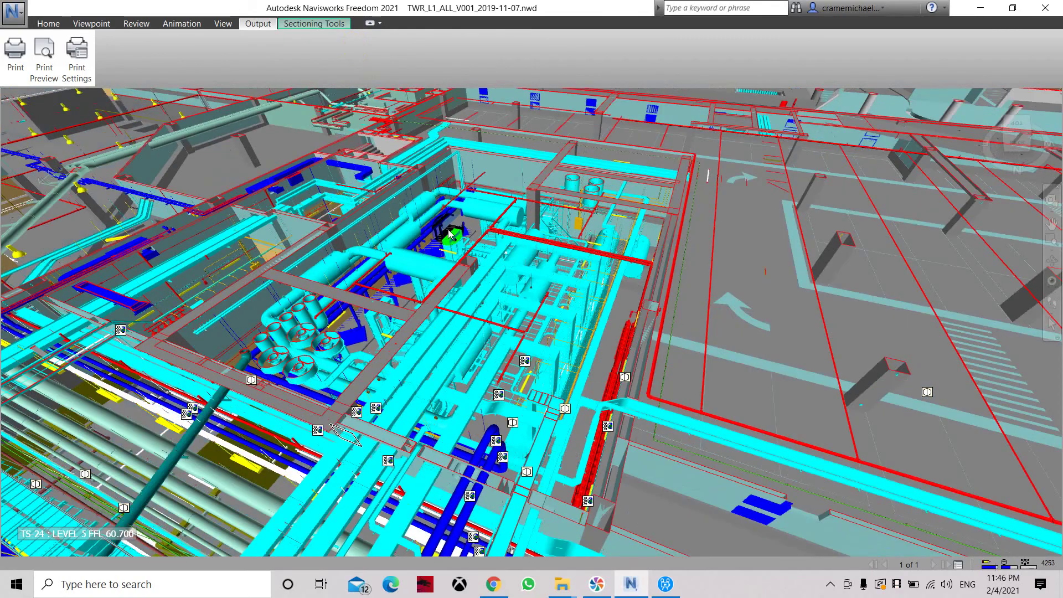